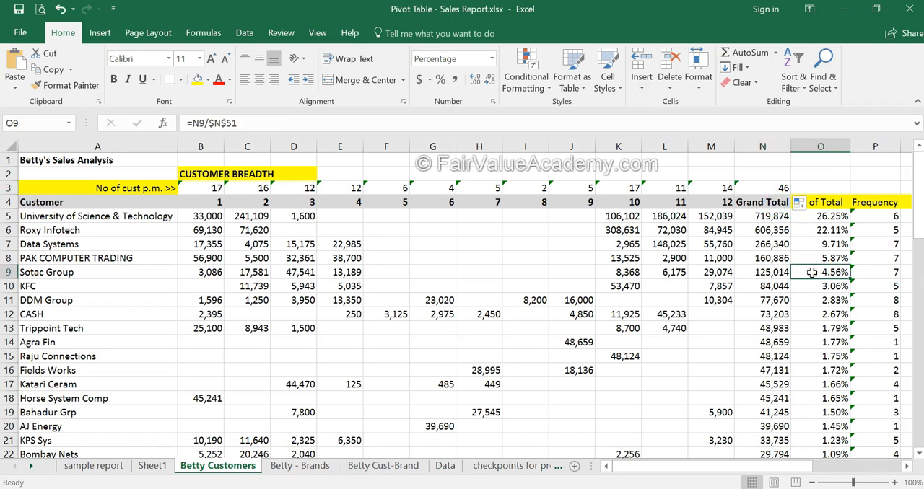
Examine the Frequency column and its COUNTIF formulas for the customers, focusing on the top customers in P5:P13
scroll(812, 272, "down", 1)
scroll(812, 272, "up", 1)
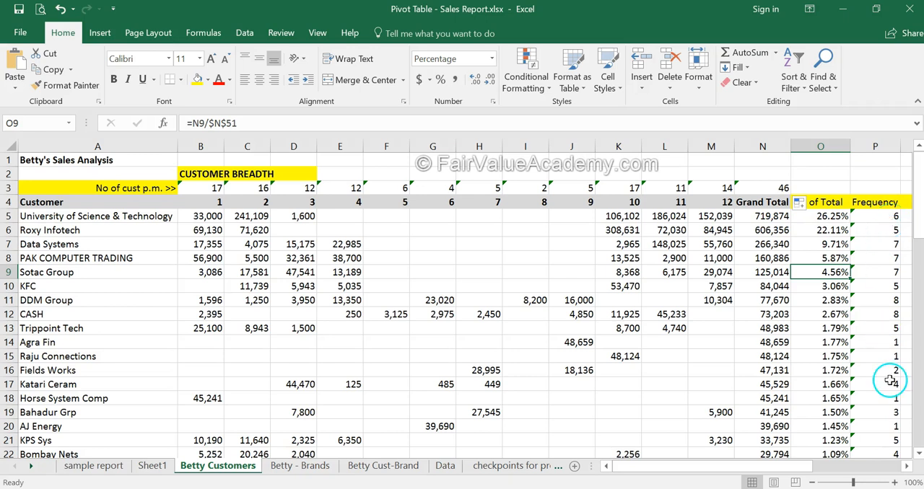
scroll(888, 377, "down", 1)
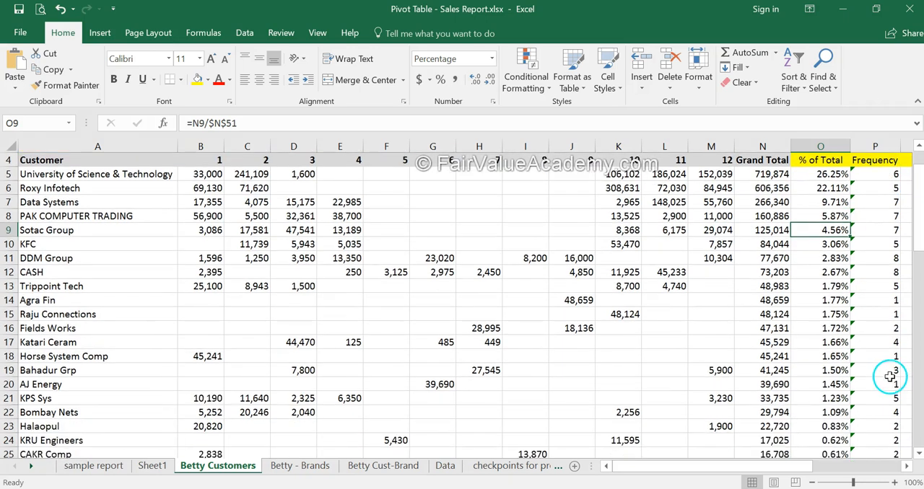
left_click(888, 262)
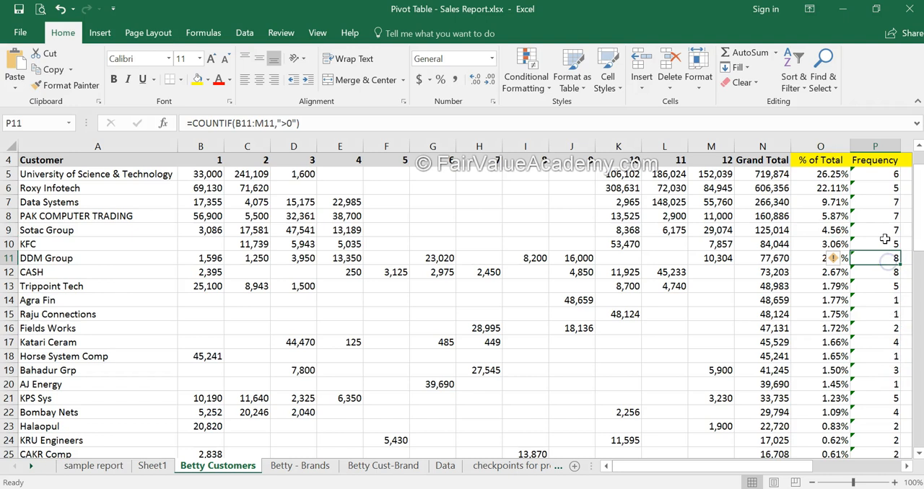
left_click(886, 231)
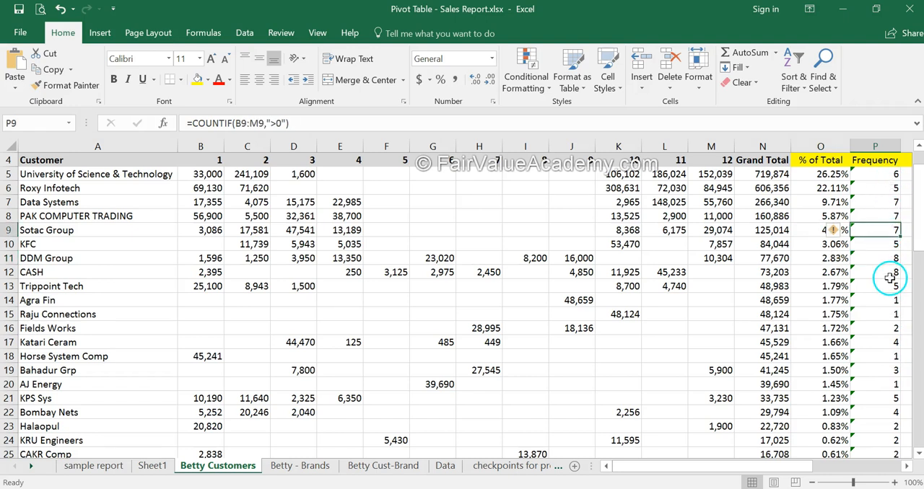
scroll(852, 291, "up", 1)
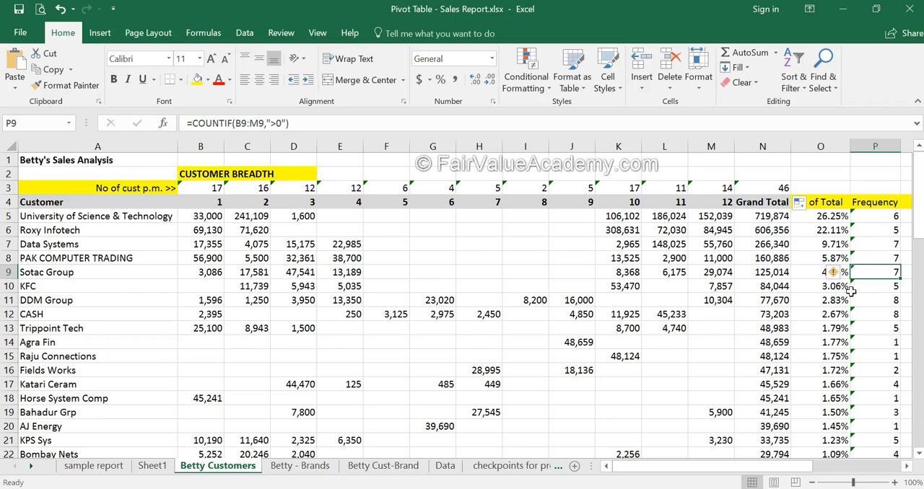
left_click(851, 295)
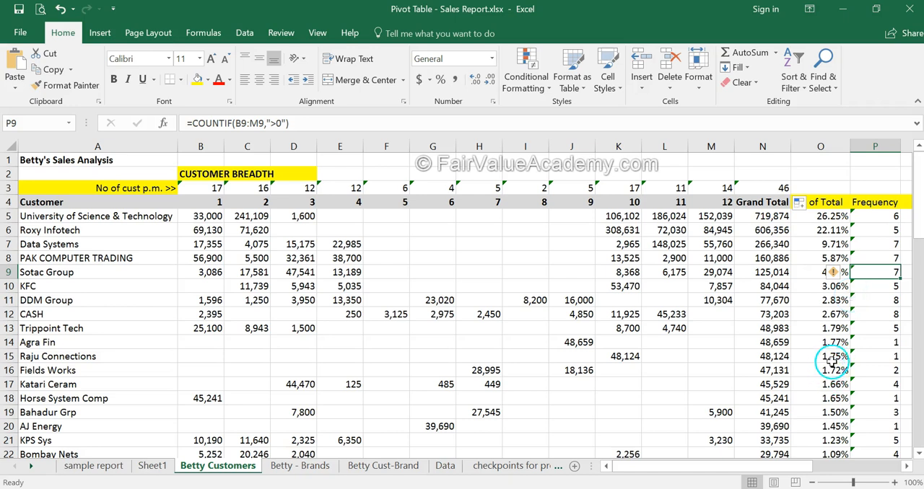
left_click(891, 329)
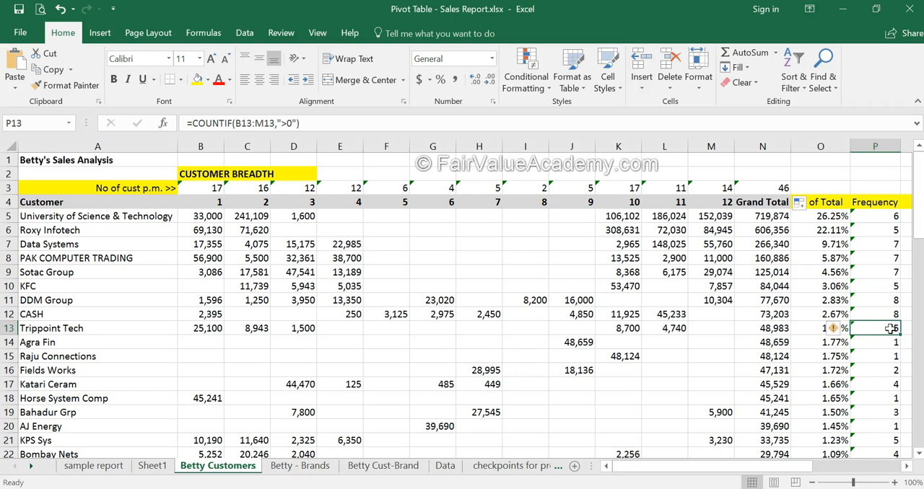
left_click_drag(891, 328, 887, 220)
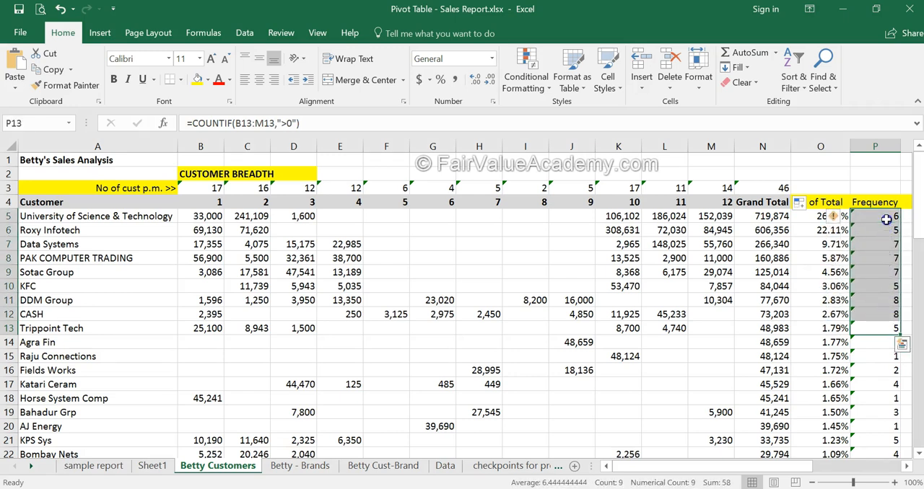
scroll(891, 345, "down", 2)
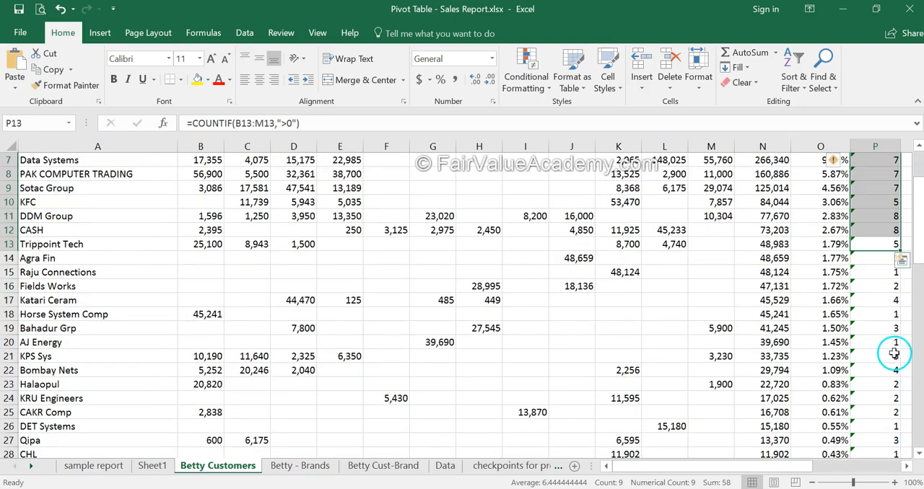
scroll(893, 351, "up", 2)
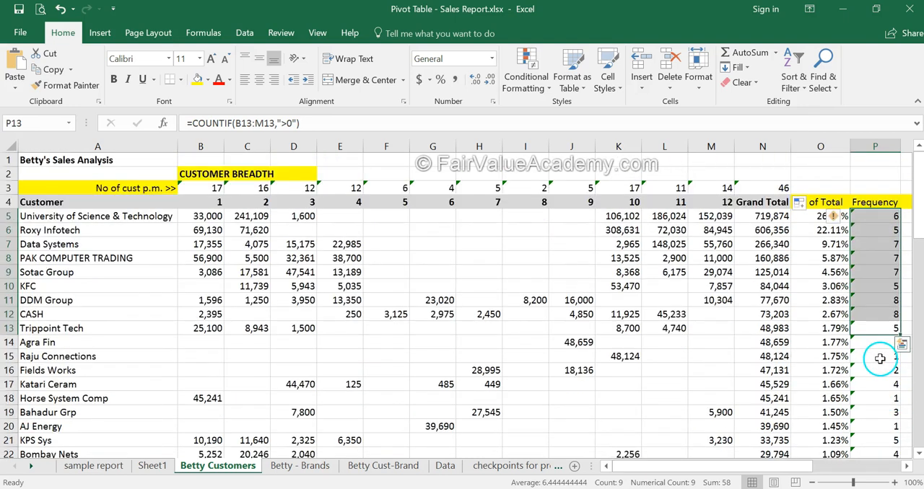
Check the combined % of Total share of the customers in O5:O13 together with KPS Sys in O21
left_click(780, 215)
left_click_drag(825, 217, 825, 331)
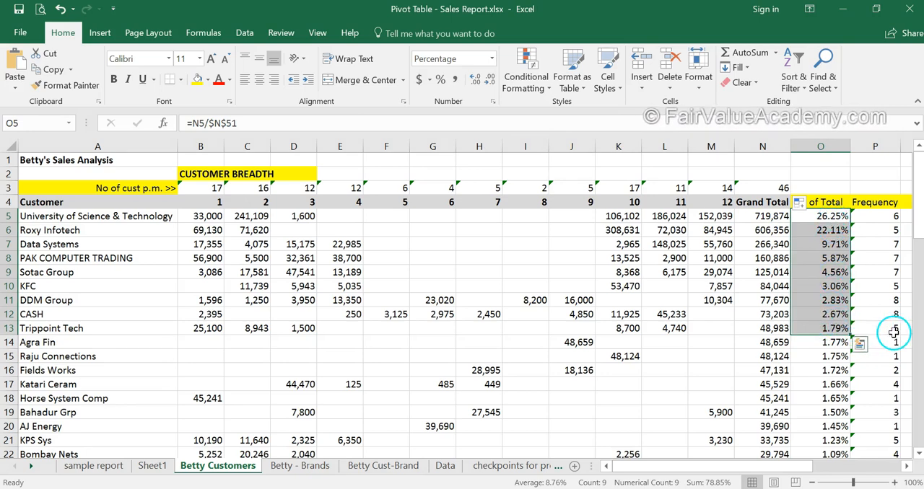
scroll(896, 330, "down", 3)
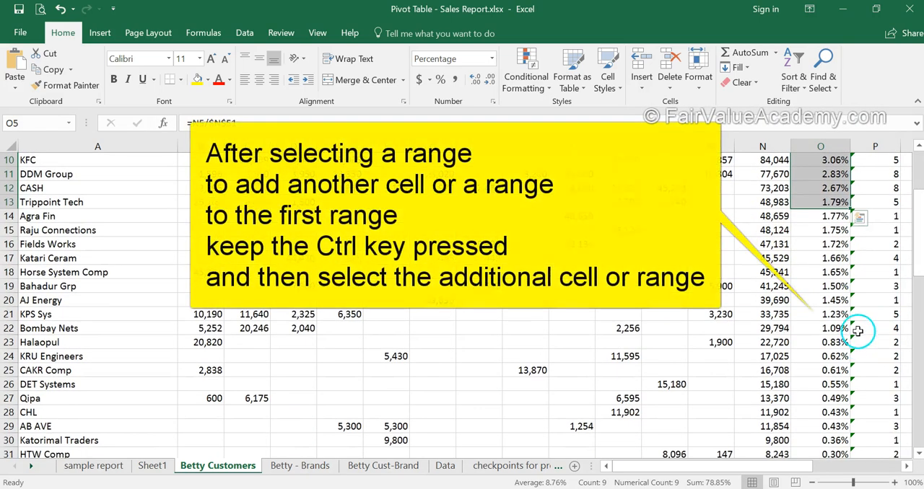
left_click(832, 315, "ctrl")
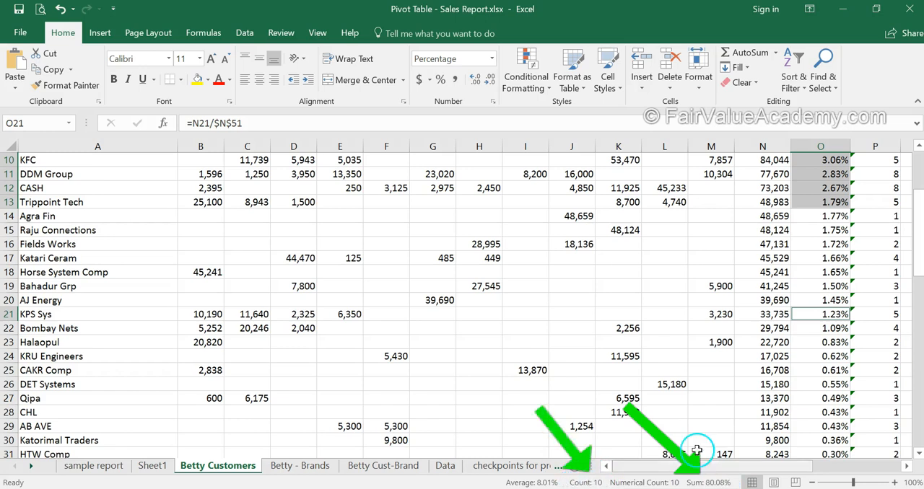
scroll(748, 379, "up", 3)
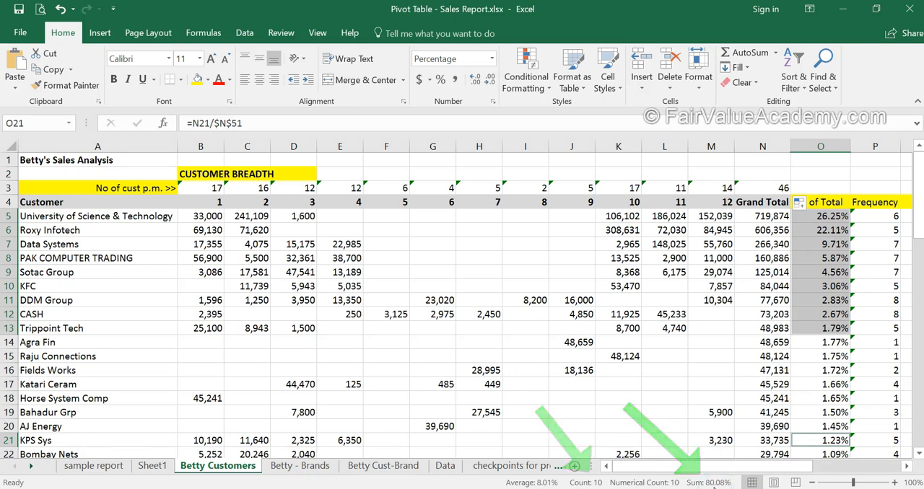
Shade the key customers' monthly sales and Grand Total cells, B5:N13 and B21:N21, with a light blue fill
left_click_drag(198, 218, 735, 321)
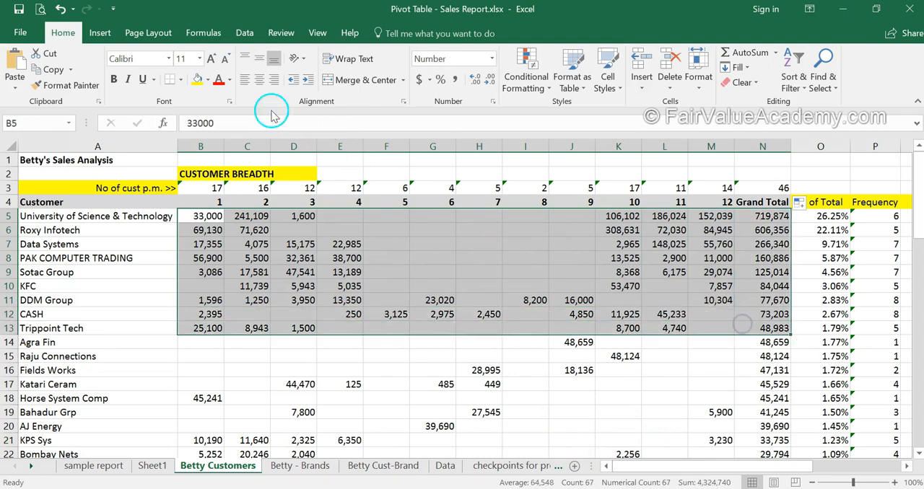
left_click(207, 80)
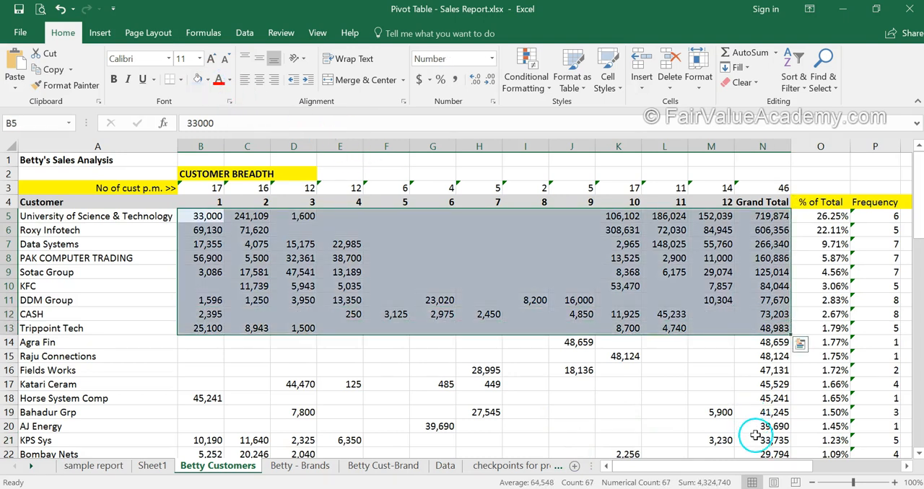
left_click_drag(755, 435, 200, 441)
left_click(193, 80)
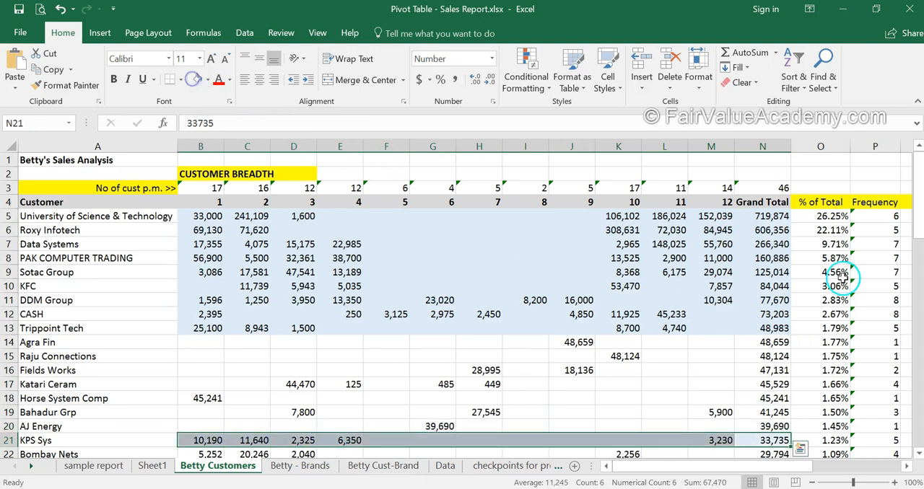
left_click(820, 260)
key("Right")
key("Right")
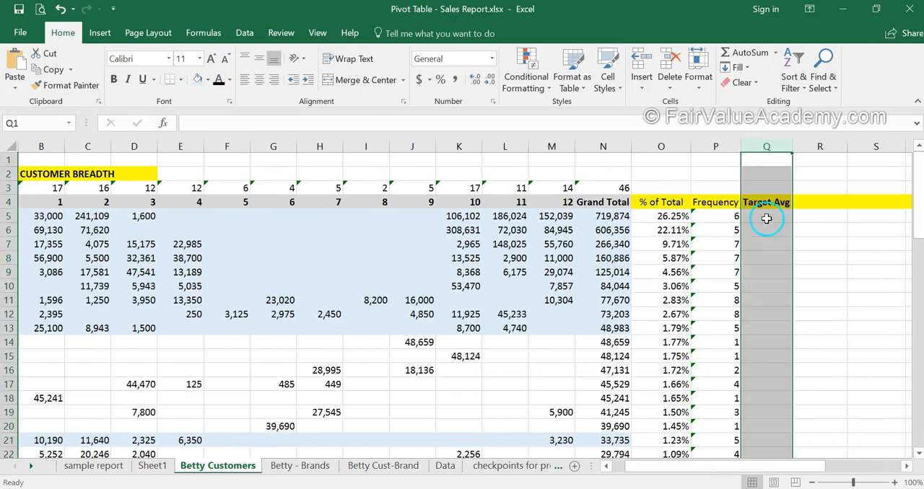
Insert an AVERAGE function over the monthly sales B5:M5 in the first Target Avg cell, Q5
left_click(766, 216)
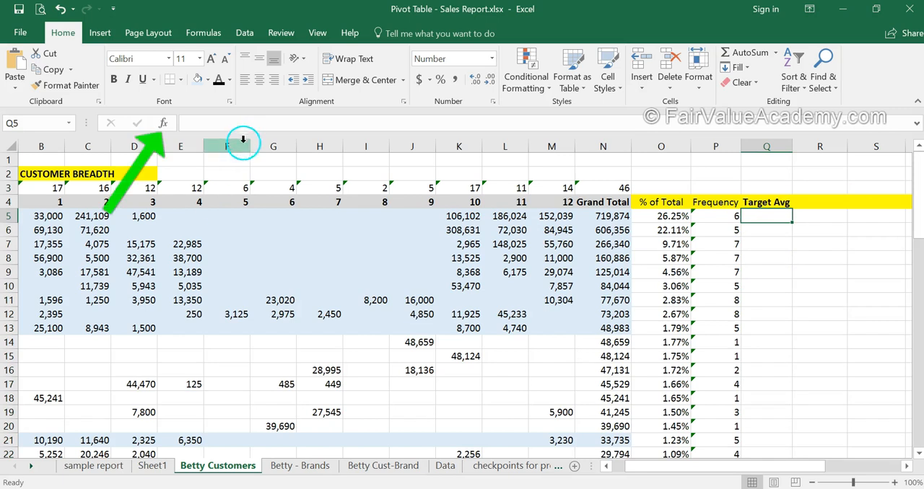
left_click(163, 122)
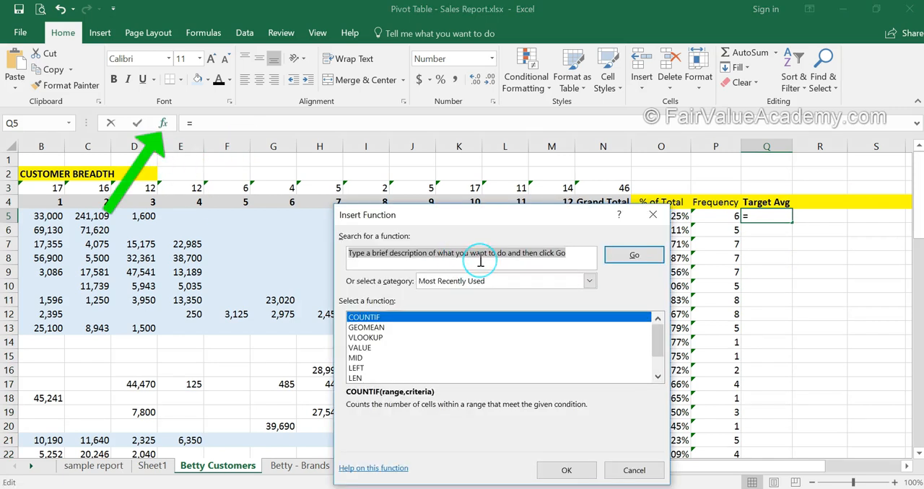
type("ave")
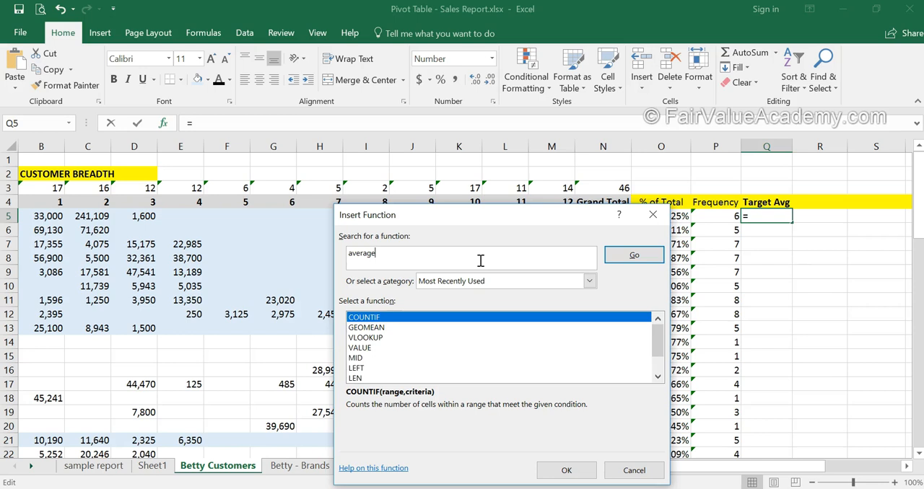
type("rage")
key("Return")
double_click(374, 317)
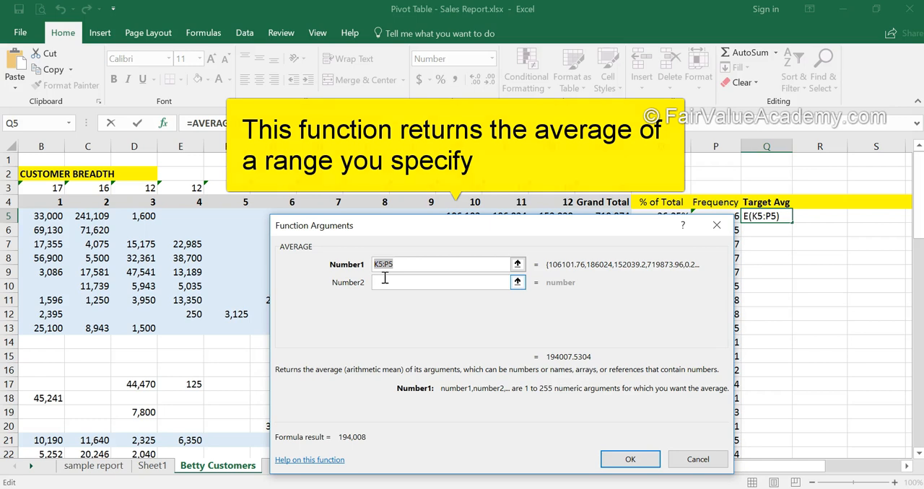
left_click_drag(477, 225, 649, 278)
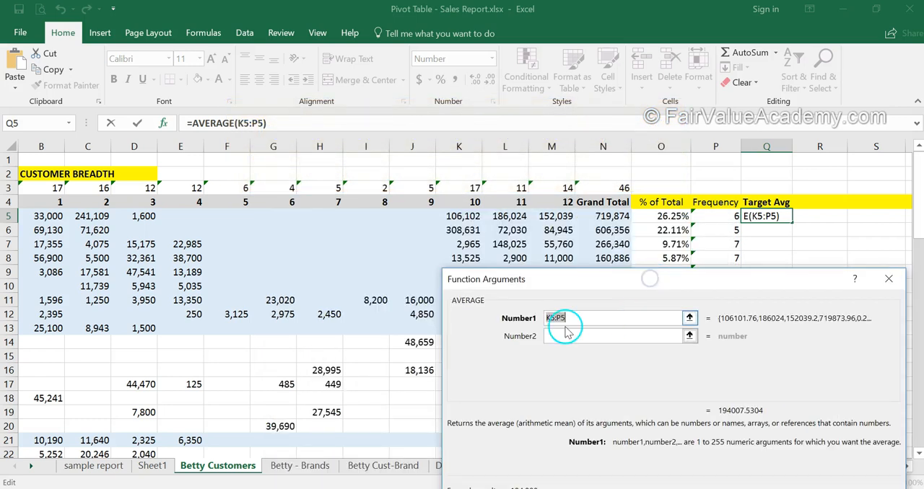
left_click(560, 219)
left_click_drag(560, 219, 217, 216)
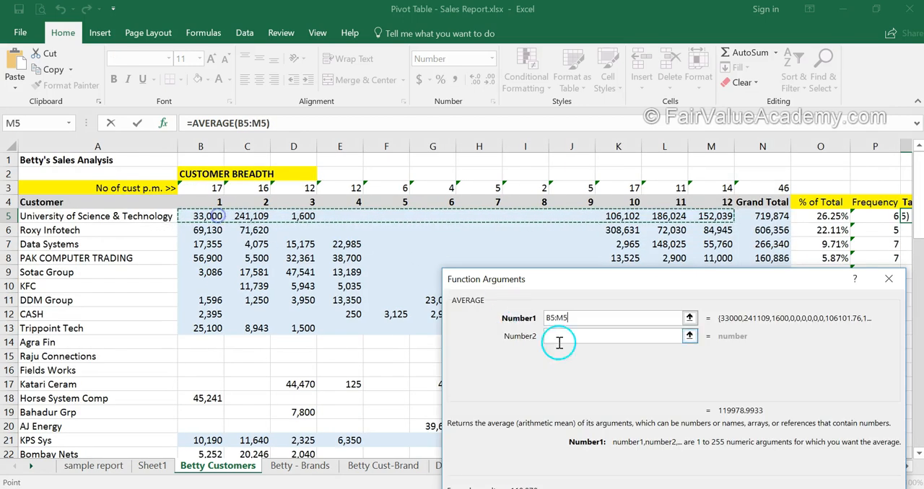
key("Return")
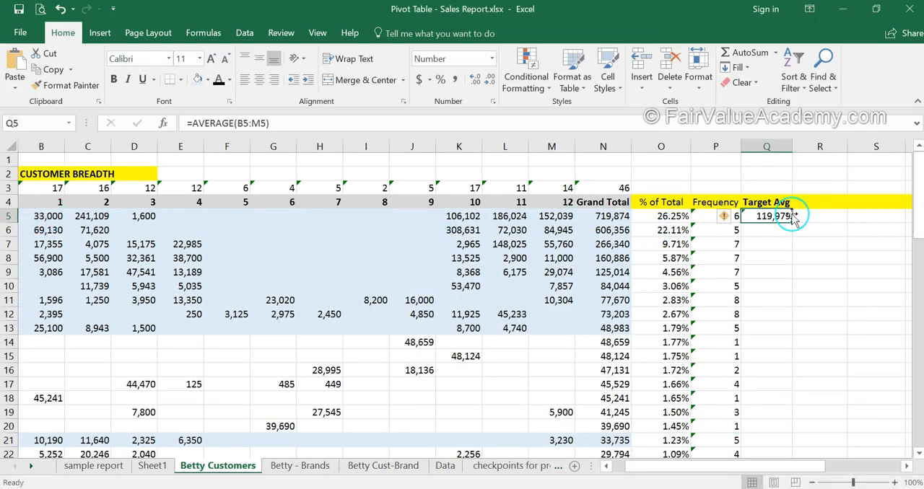
key("Escape")
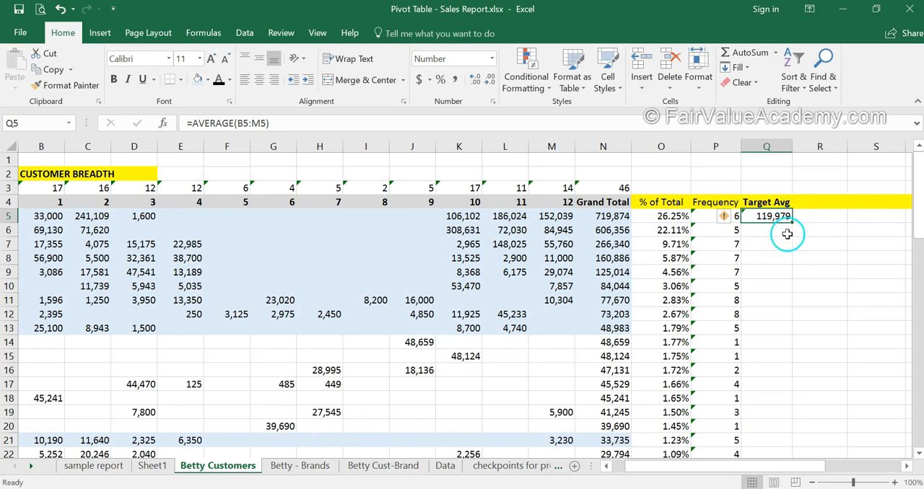
Fill the Target Avg formula down to Q13 and copy it to Q21 for KPS Sys
left_click_drag(794, 224, 792, 330)
left_click(776, 329)
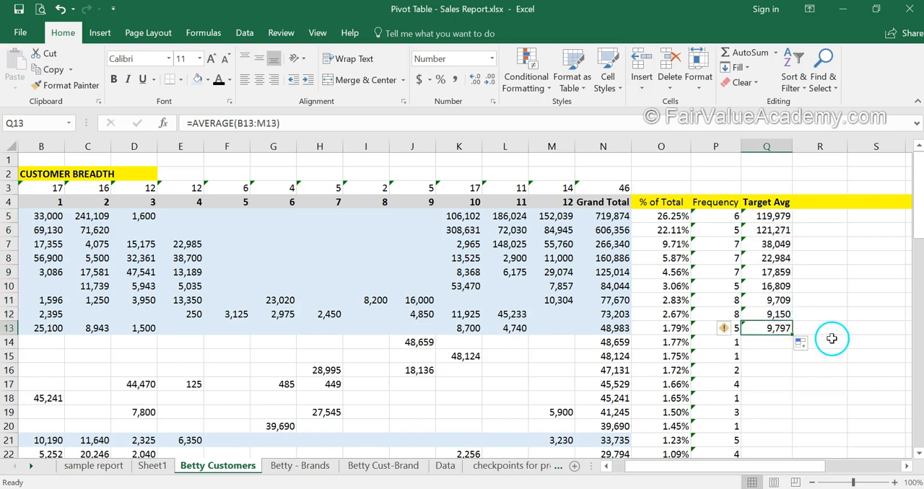
key("ctrl+c")
left_click(767, 440)
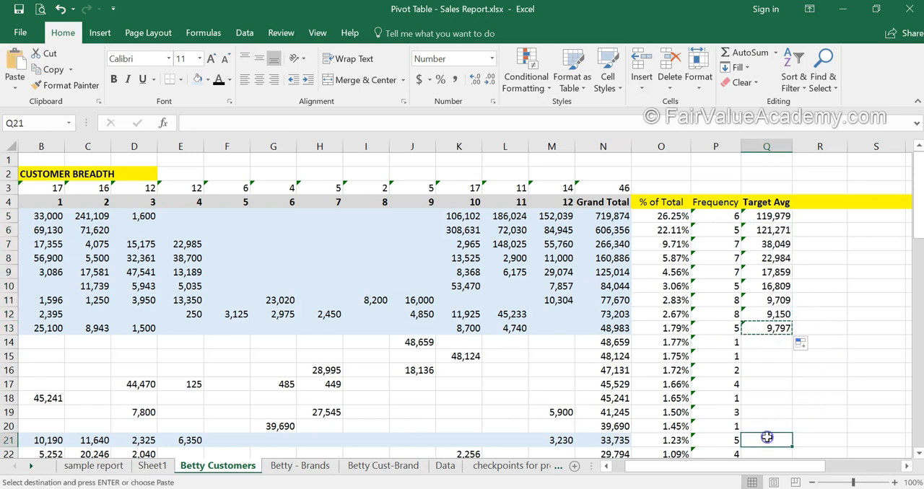
key("ctrl+v")
Extend the light blue fill across the analysis columns from % of Total through column T for rows 5 to 13 and row 21
left_click_drag(655, 216, 830, 332)
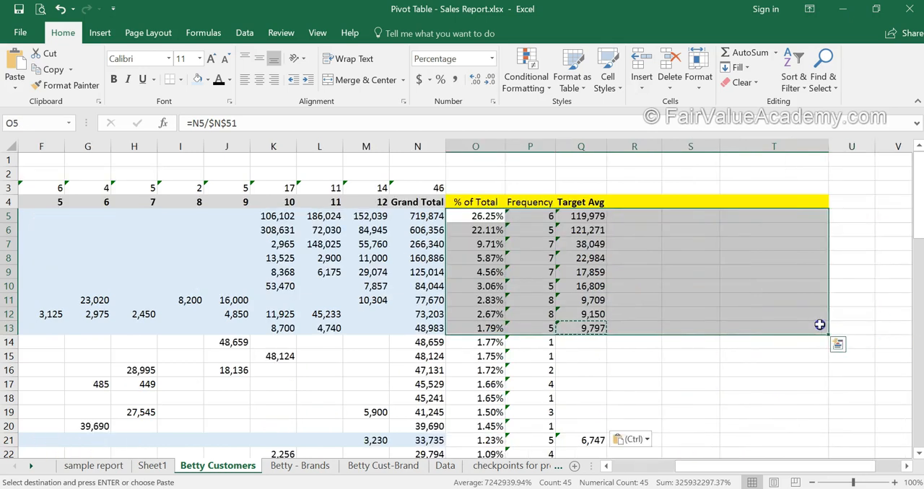
left_click(198, 80)
left_click_drag(475, 441, 755, 438)
left_click(196, 80)
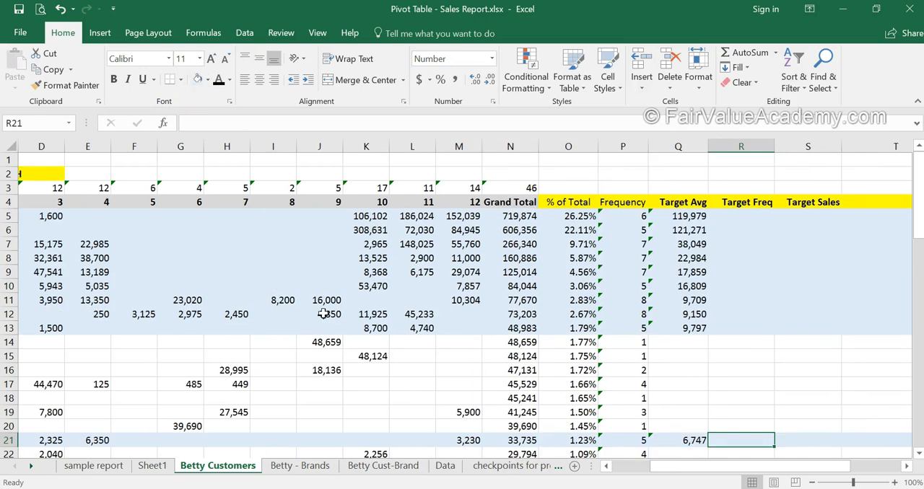
Enter the formula =P5+2 in the first Target Freq cell, R5, to raise the customer's frequency by two
left_click(322, 307)
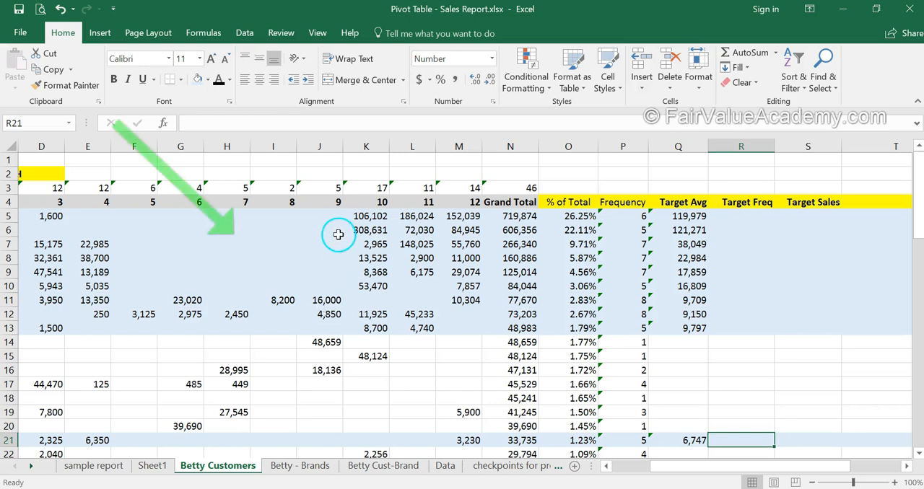
left_click_drag(332, 214, 126, 289)
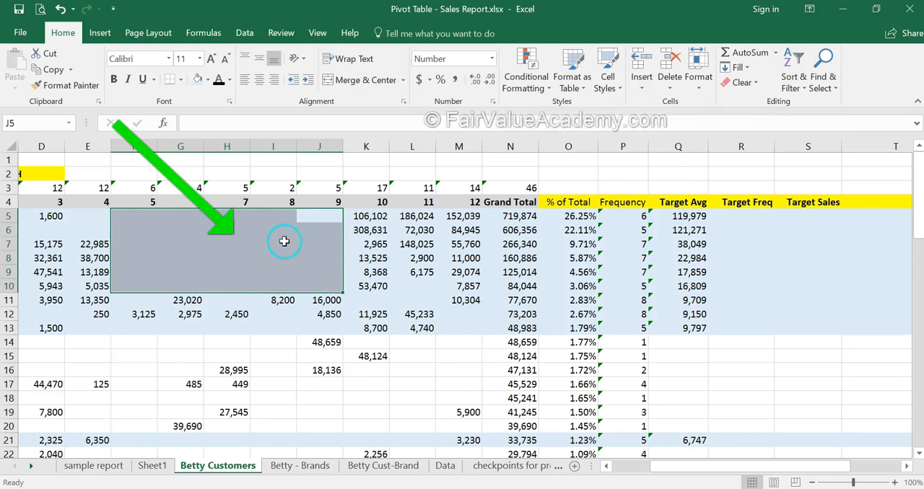
left_click(742, 218)
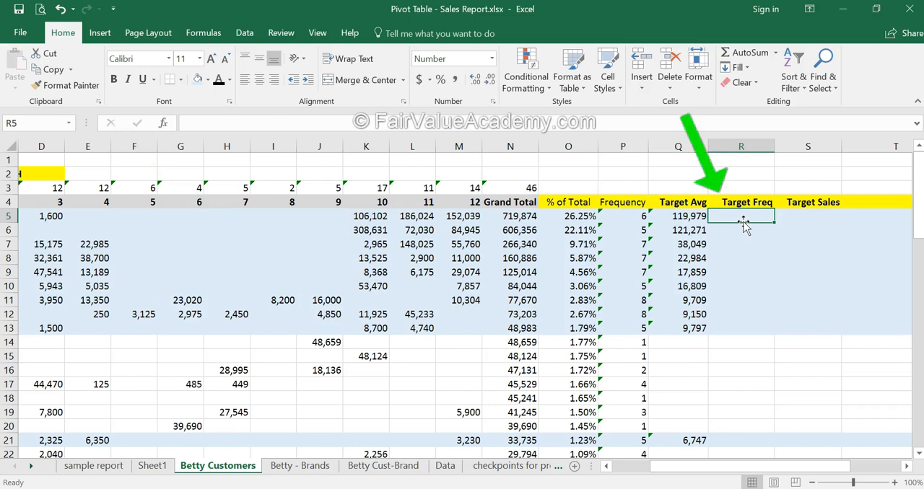
key("Left")
left_click(744, 221)
type("=")
key("Left")
key("Left")
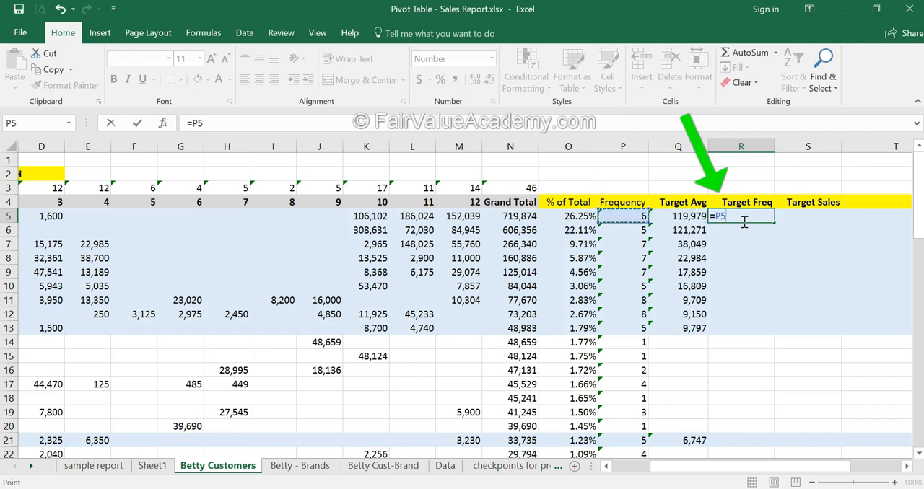
type("+2")
key("Return")
Fill the Target Freq formula from R5 down to R13 and copy it to R21
left_click(744, 223)
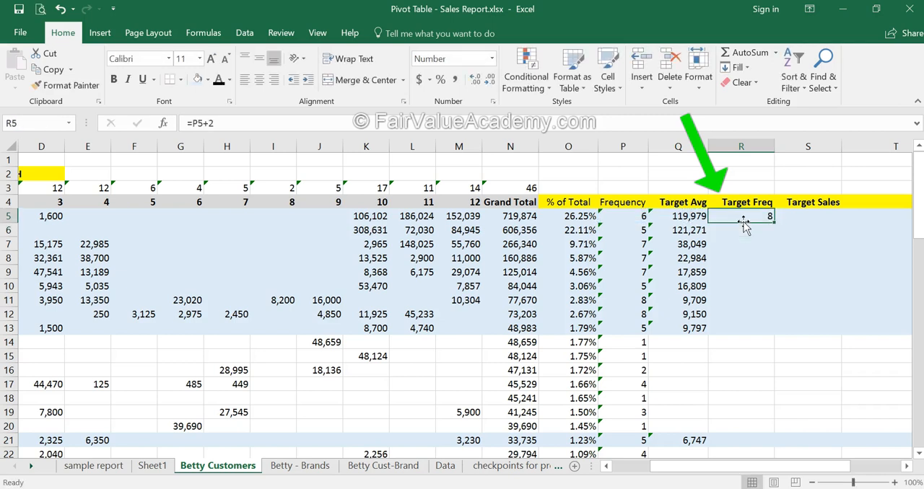
left_click_drag(774, 223, 757, 329)
left_click(756, 328)
key("ctrl+c")
key("Down")
key("Down")
key("Down")
key("Down")
key("Down")
key("Down")
key("Down")
key("Down")
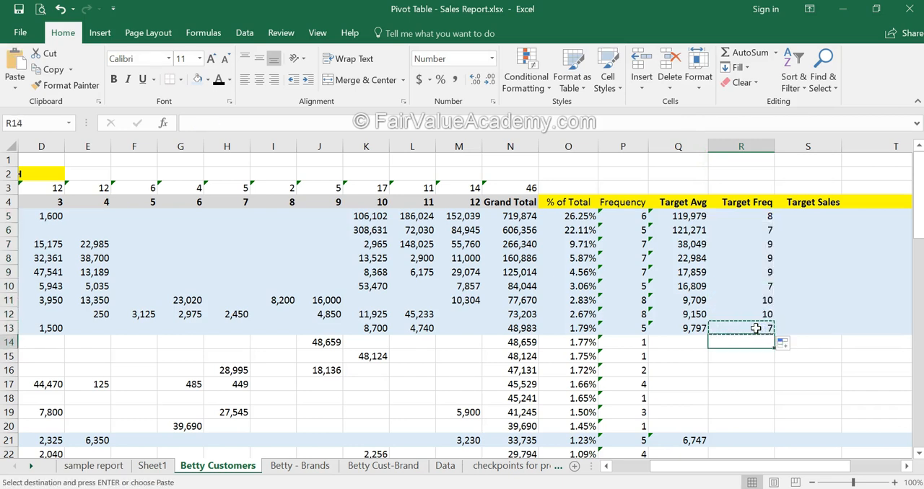
key("ctrl+v")
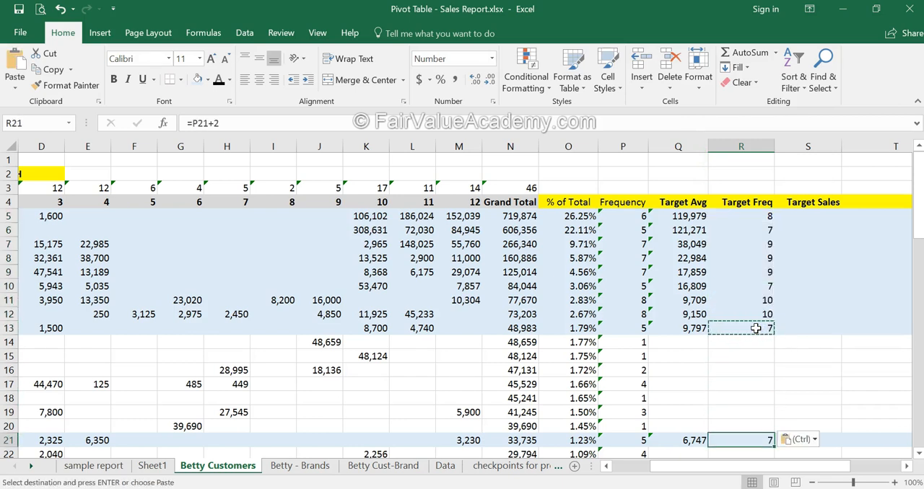
key("Escape")
Enter the formula =P14+1 in Target Freq cell R14 to raise this less frequent customer's frequency by one
key("Up")
key("Up")
key("Up")
key("Up")
key("Up")
key("Up")
key("Up")
scroll(750, 344, "down", 5)
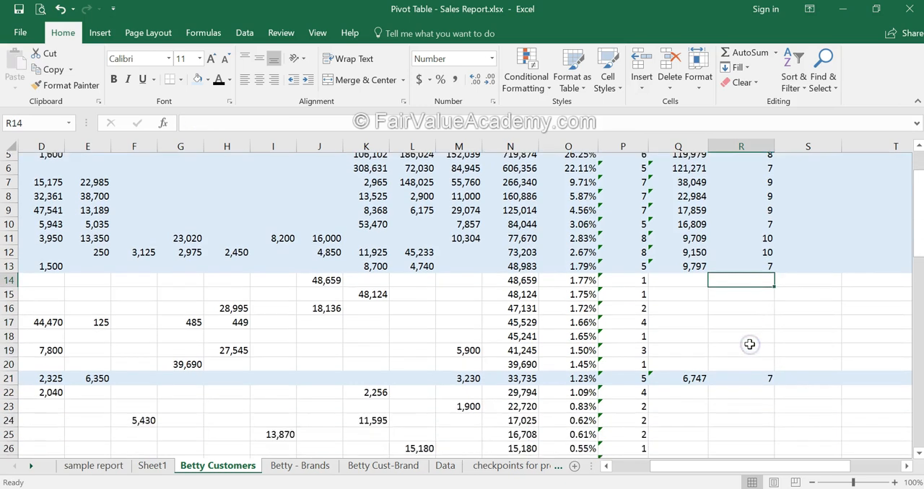
scroll(749, 344, "up", 2)
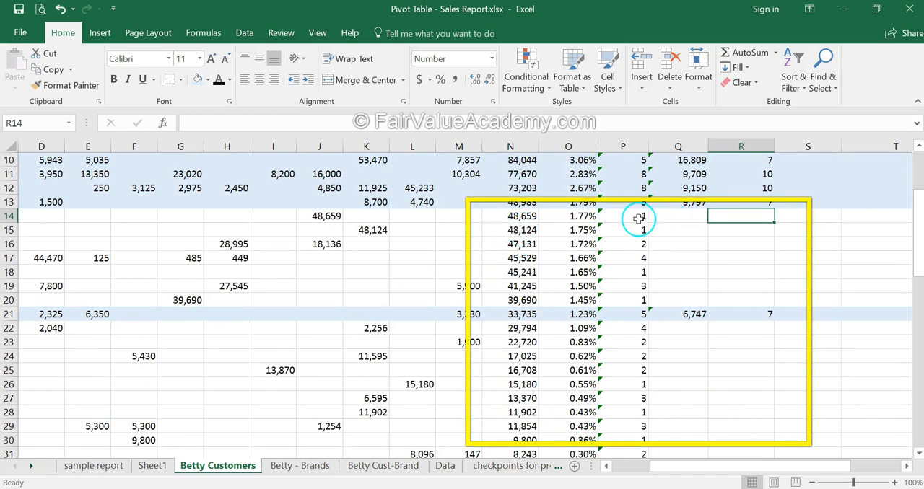
left_click(744, 218)
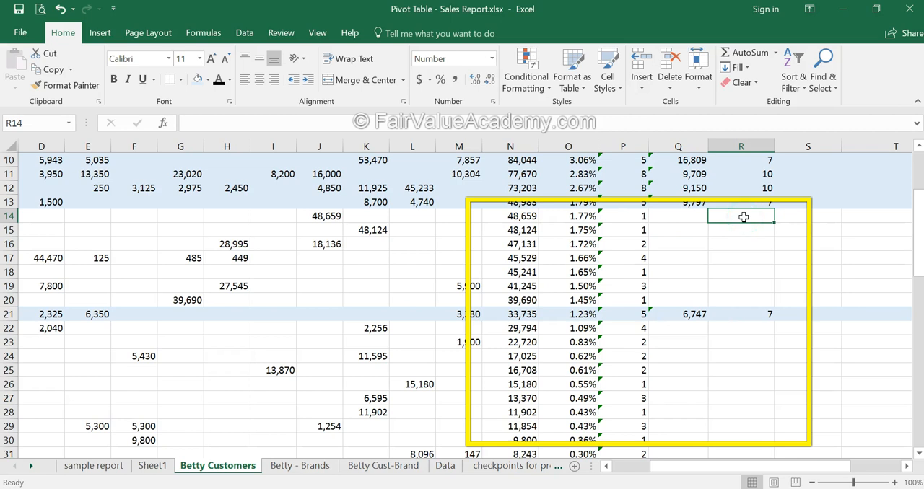
left_click(638, 216)
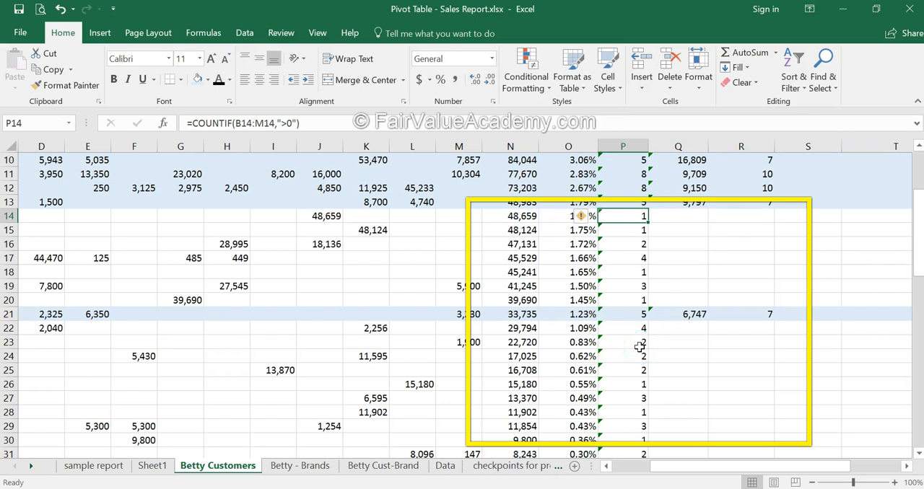
left_click(748, 215)
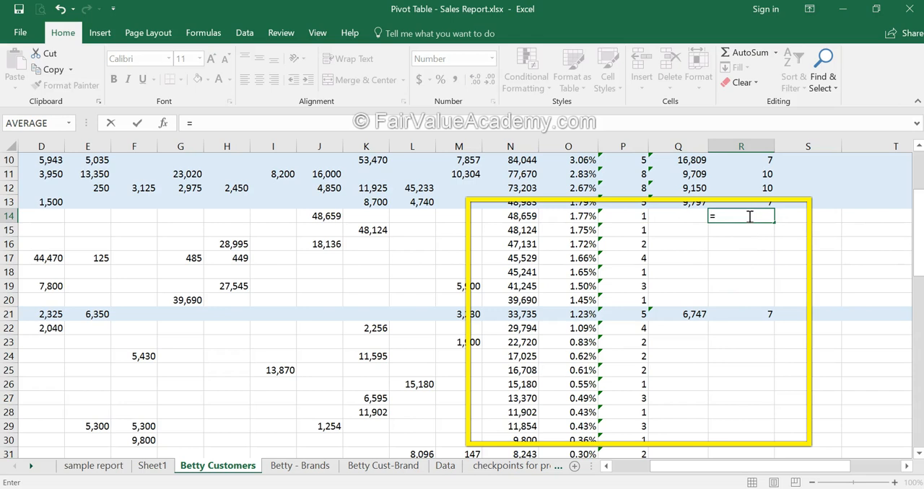
key("Left")
key("Left")
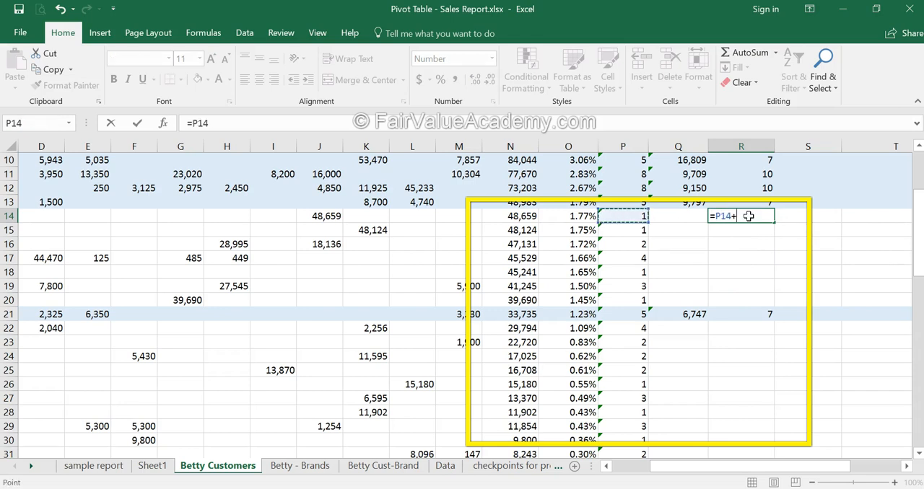
type("+1")
key("ctrl+Return")
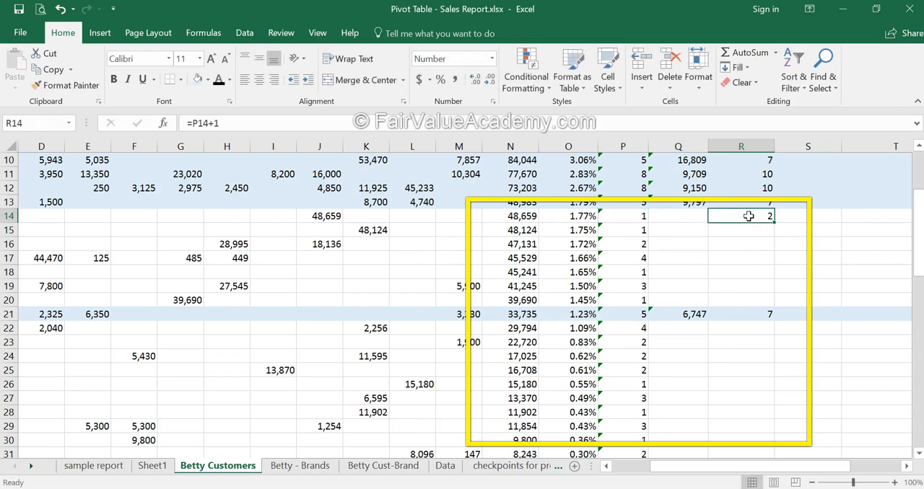
Copy the Target Freq formula from R14 to R15:R20 and R22:R29, skipping the highlighted row 21
key("ctrl+c")
key("Down")
key("shift+Down")
key("shift+Down")
key("shift+Down")
key("shift+Down")
key("shift+Down")
key("ctrl+v")
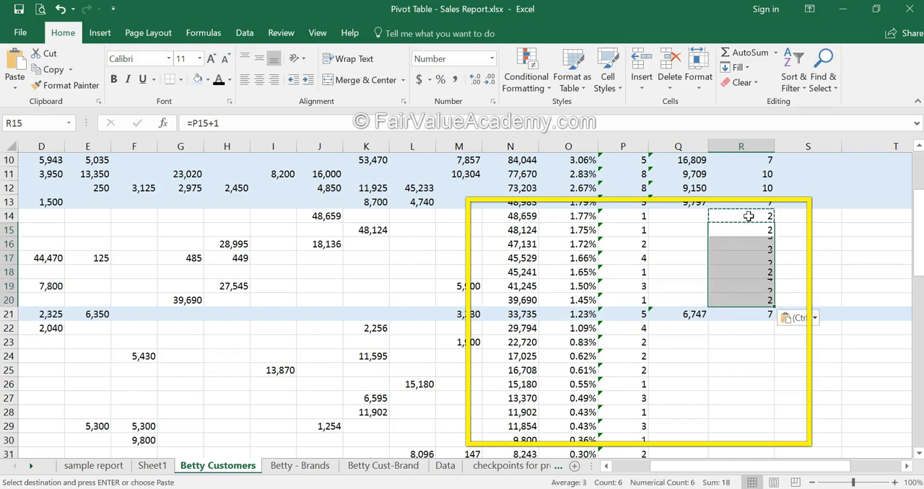
left_click(753, 334)
left_click_drag(753, 334, 748, 421)
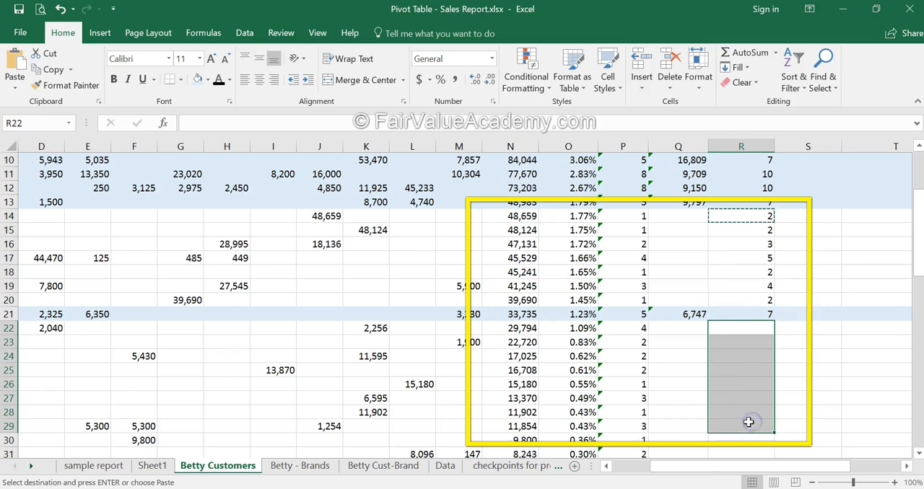
key("ctrl+v")
Copy the Target Avg formula from Q13 and paste it as Formulas only into Q14:Q20
left_click(691, 205)
key("ctrl+c")
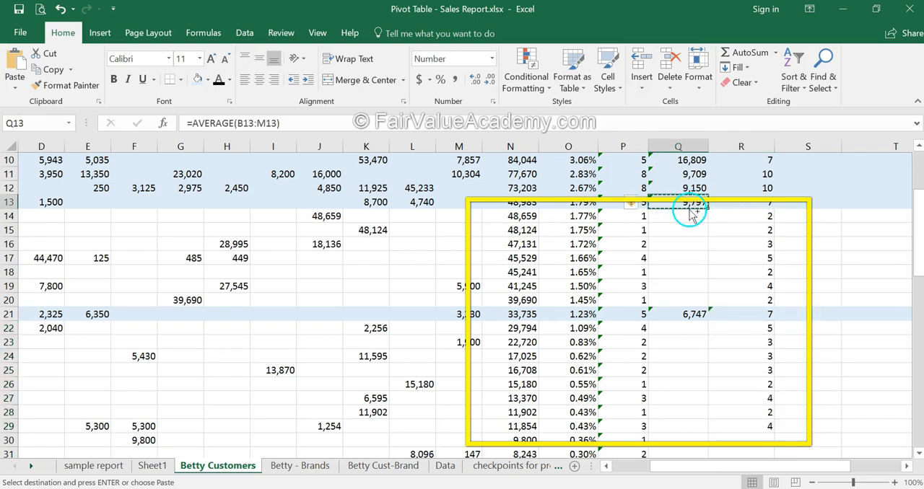
left_click_drag(691, 219, 690, 307)
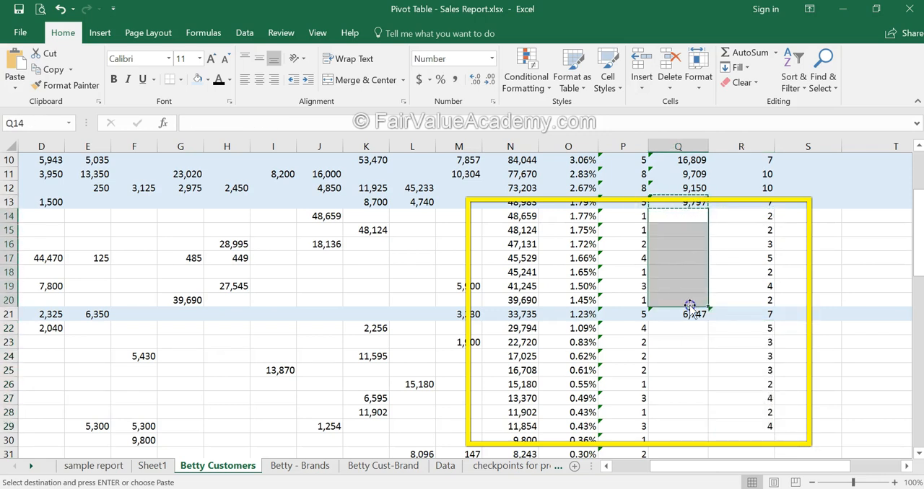
key("ctrl+alt+v")
key("f")
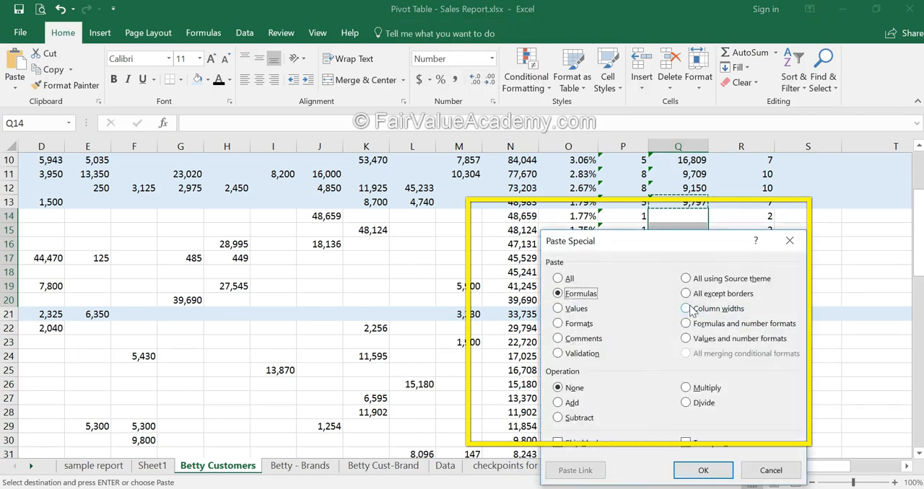
key("Return")
Copy the Target Avg formula from Q20 to Q22:Q29
key("Down")
key("Down")
key("Down")
key("Down")
key("Down")
key("Down")
key("ctrl+c")
key("Down")
key("Down")
key("shift+Down")
key("shift+Down")
key("shift+Down")
key("shift+Down")
key("shift+Down")
key("shift+Down")
key("shift+Down")
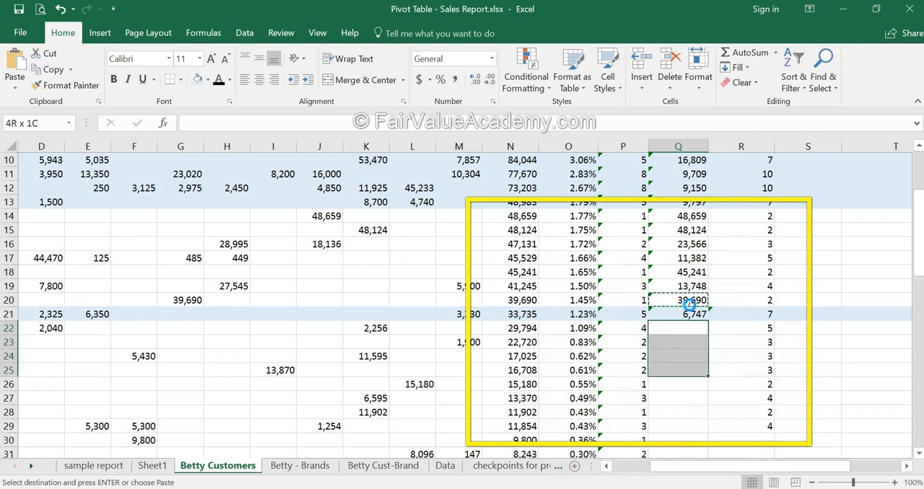
key("ctrl+v")
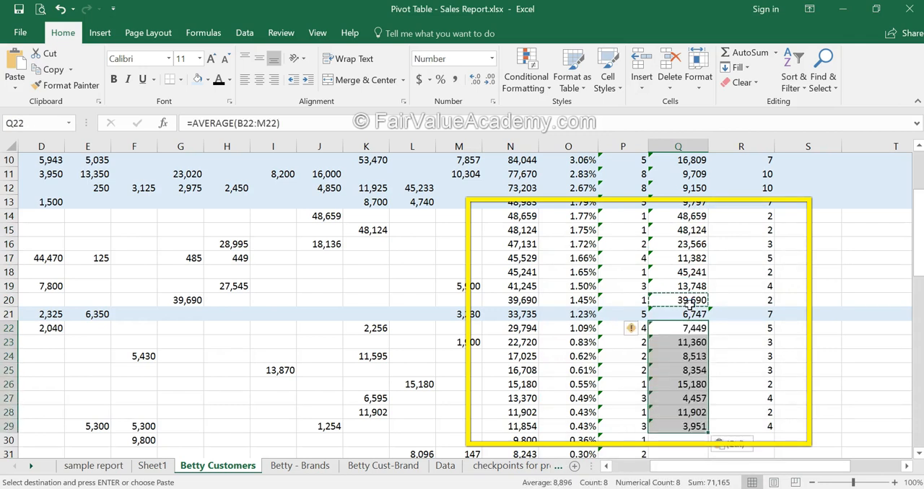
key("Return")
Enter the formula =R5*Q5 in the first Target Sales cell, S5, multiplying target frequency by target average
left_click(807, 369)
scroll(806, 369, "down", 7)
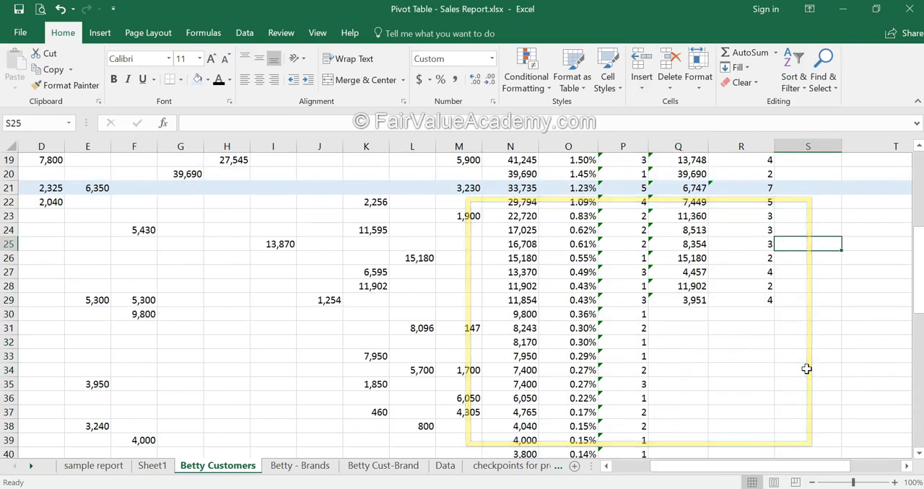
scroll(806, 369, "up", 10)
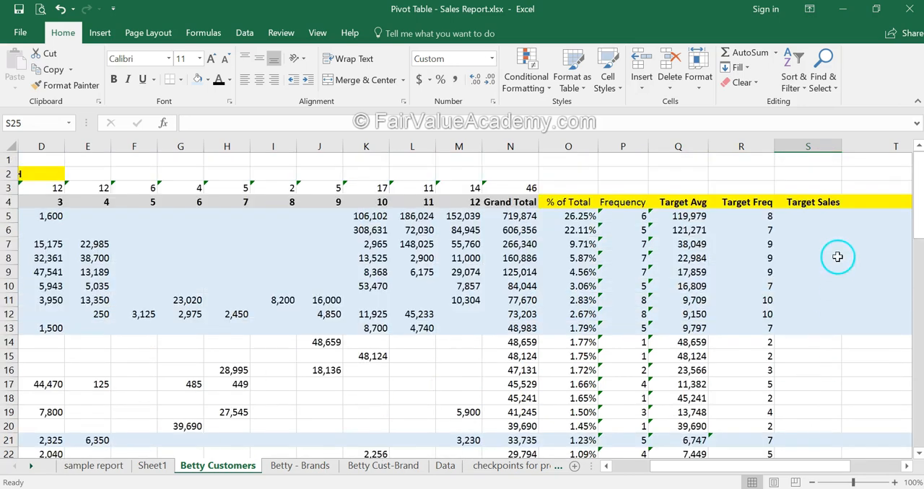
left_click(823, 219)
type("=")
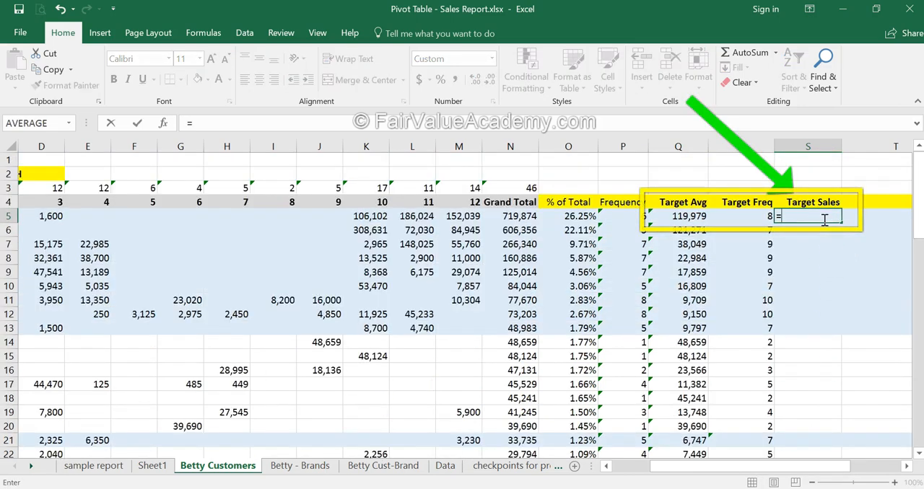
key("Left")
type("*")
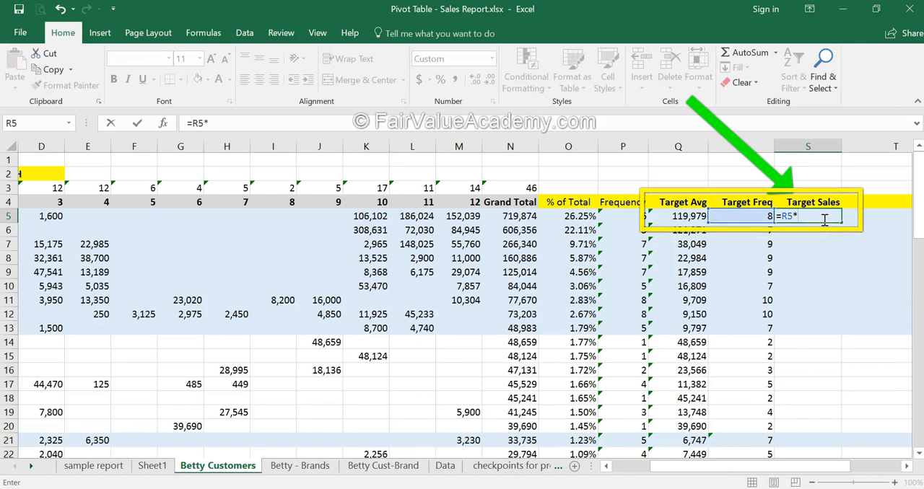
key("Left")
key("Left")
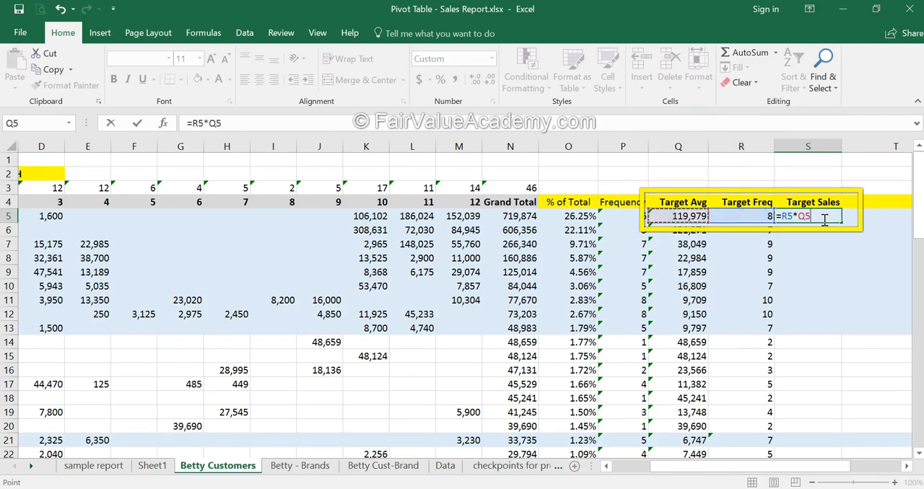
key("Return")
Fill the Target Sales formula from S5 down to S29
left_click(801, 216)
left_click_drag(844, 223, 836, 253)
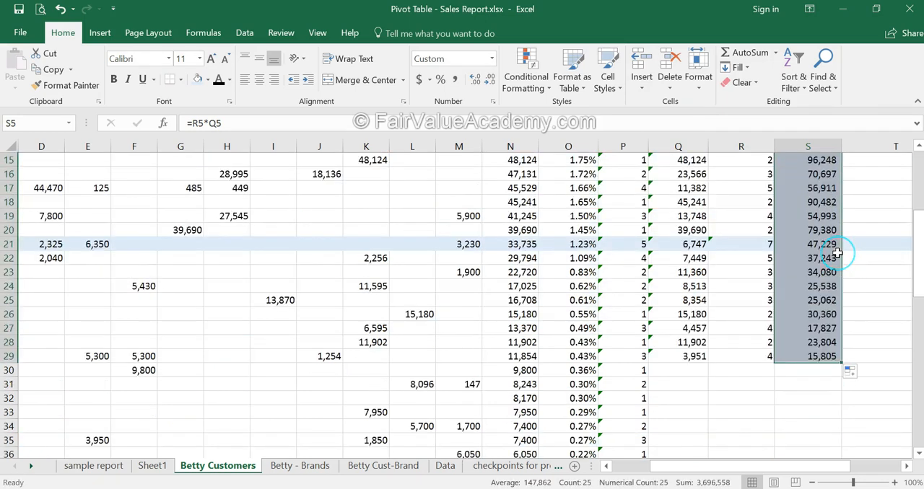
scroll(836, 252, "up", 4)
scroll(832, 269, "down", 5)
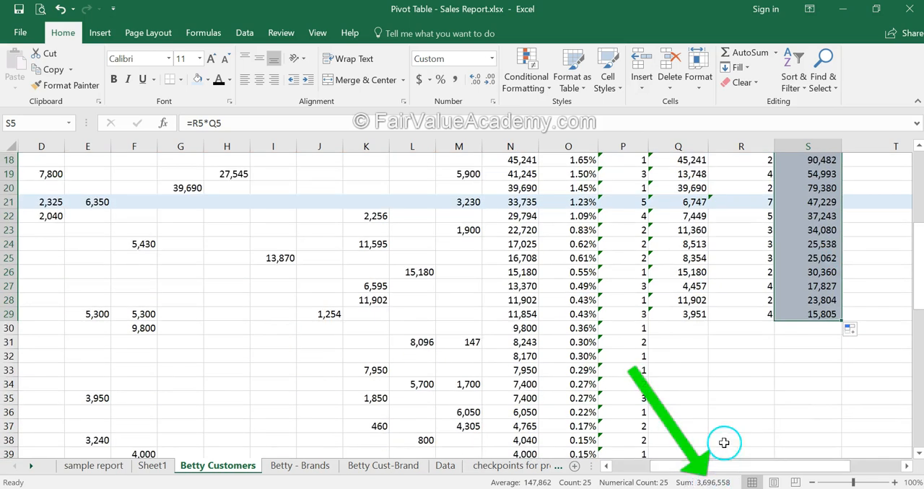
Examine the Target Sales total in row 51 and its ratio to the Grand Total in S52
scroll(728, 425, "down", 4)
scroll(728, 425, "down", 1)
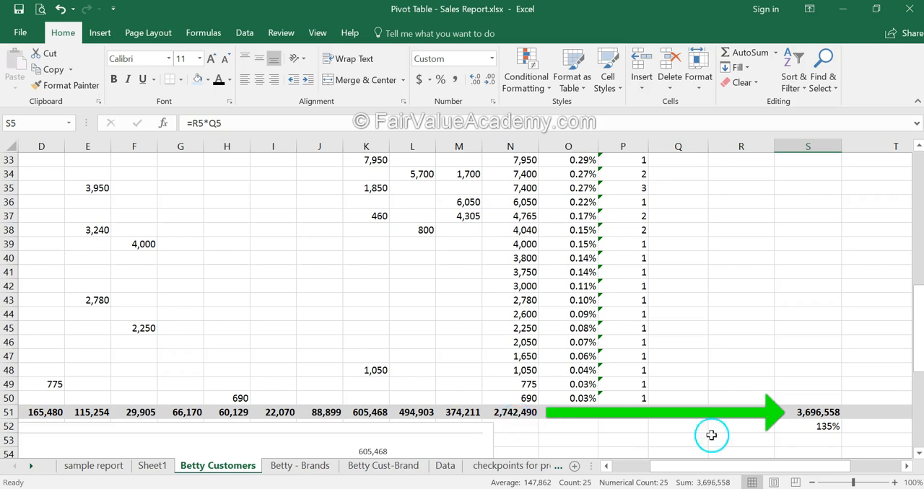
left_click(786, 429)
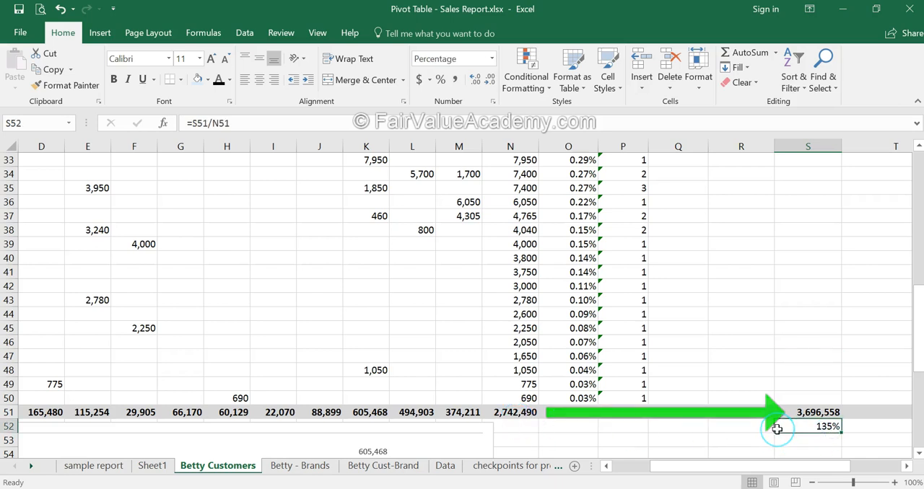
scroll(777, 429, "up", 9)
scroll(777, 429, "up", 2)
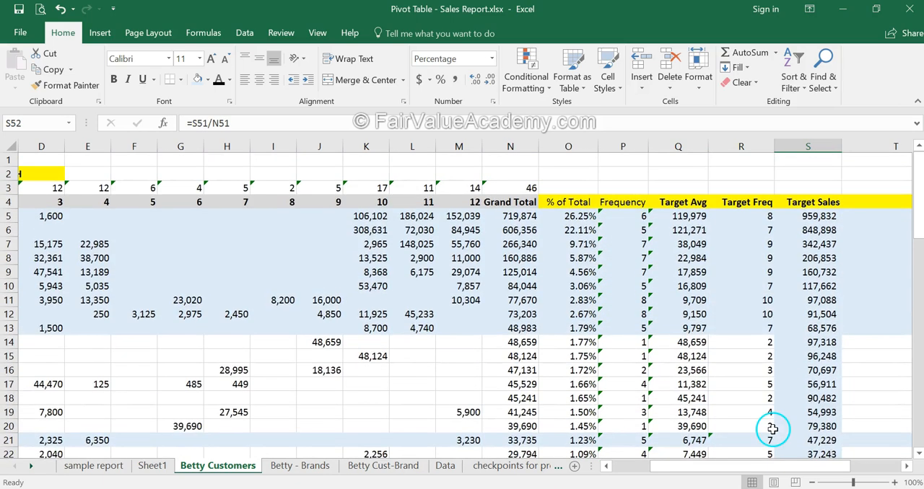
scroll(773, 430, "down", 7)
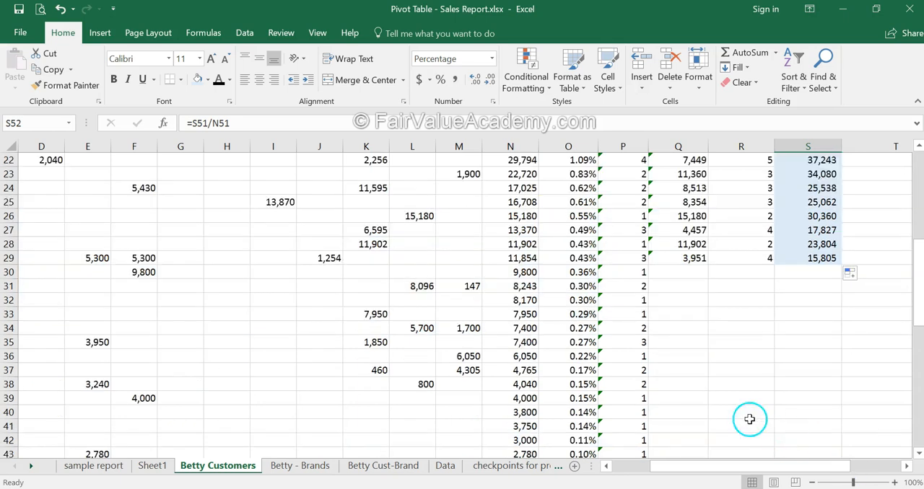
Select the Grand Total values N30:N50 of the customers without targets to check their combined sales
left_click_drag(527, 272, 527, 394)
scroll(739, 378, "up", 6)
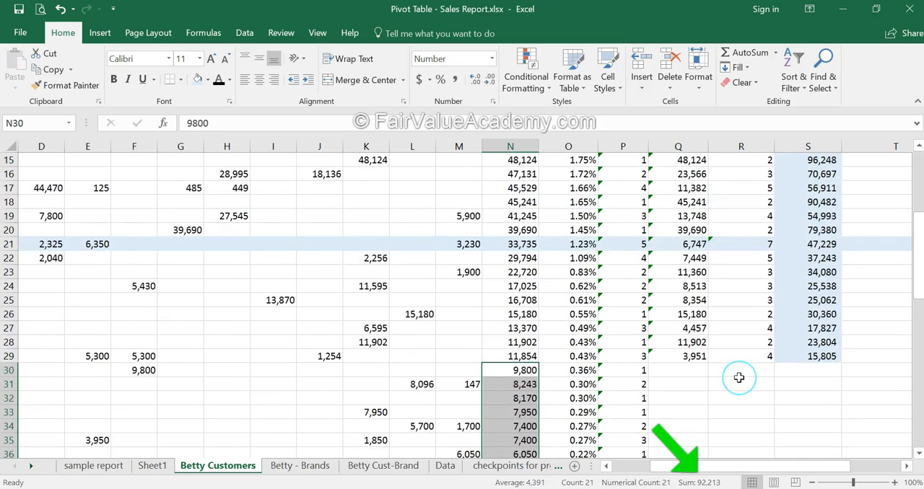
scroll(739, 377, "up", 5)
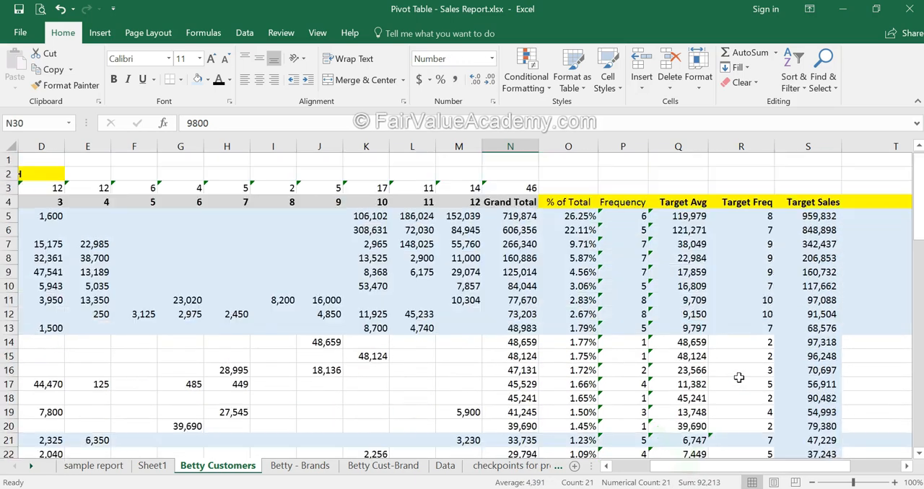
Select the Target Sales values S5:S29 and check their count and sum against the total in row 51
left_click_drag(812, 216, 819, 318)
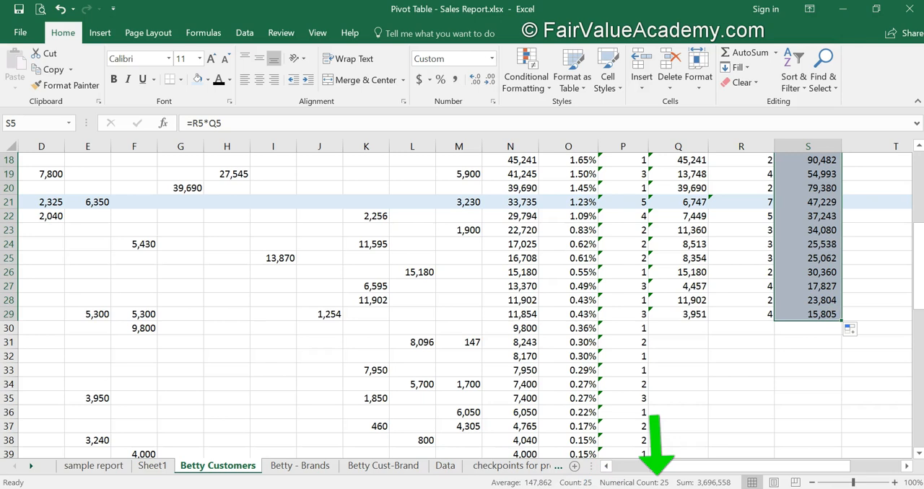
scroll(757, 345, "up", 1)
scroll(755, 347, "down", 10)
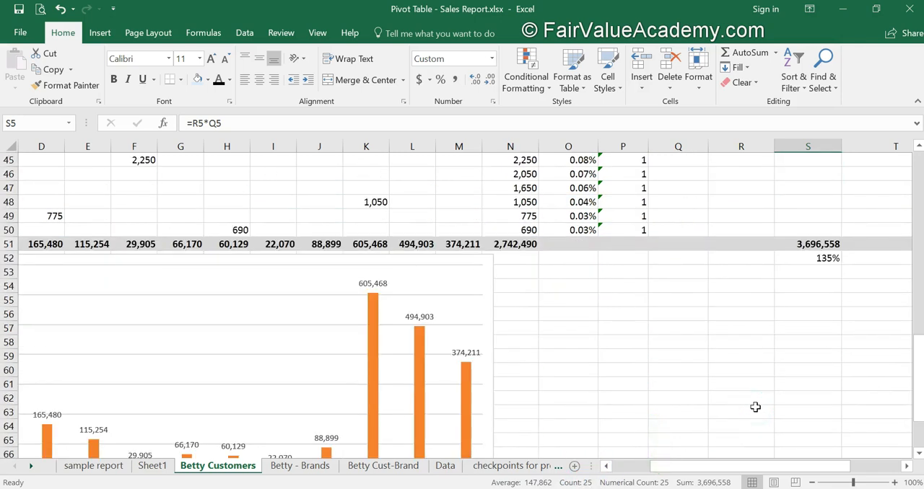
scroll(755, 407, "up", 2)
scroll(755, 407, "up", 9)
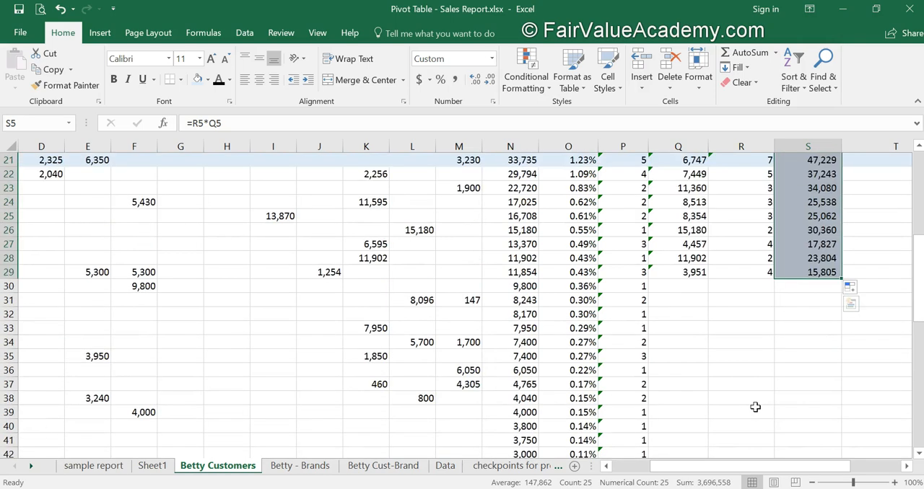
scroll(747, 406, "down", 2)
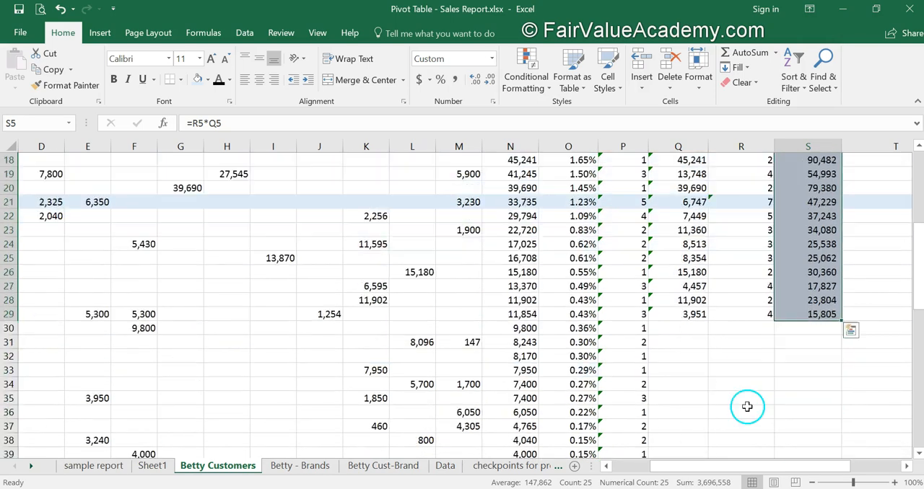
left_click(582, 345)
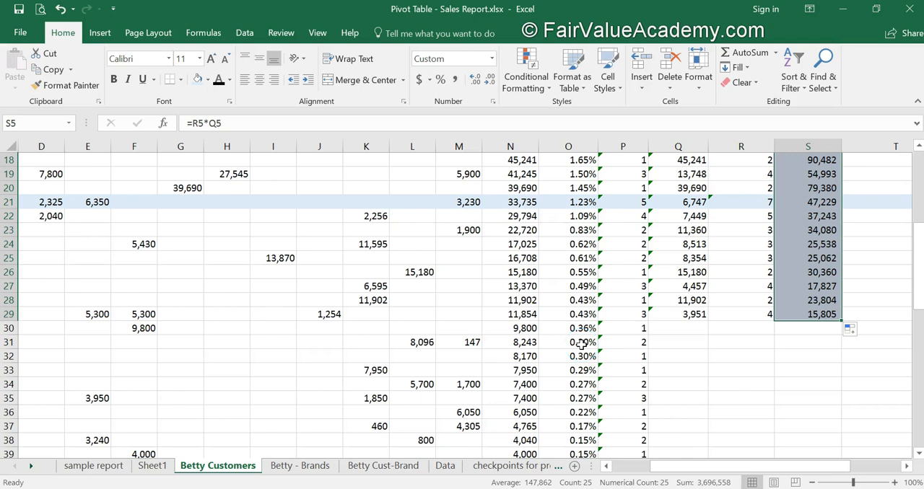
scroll(582, 345, "up", 6)
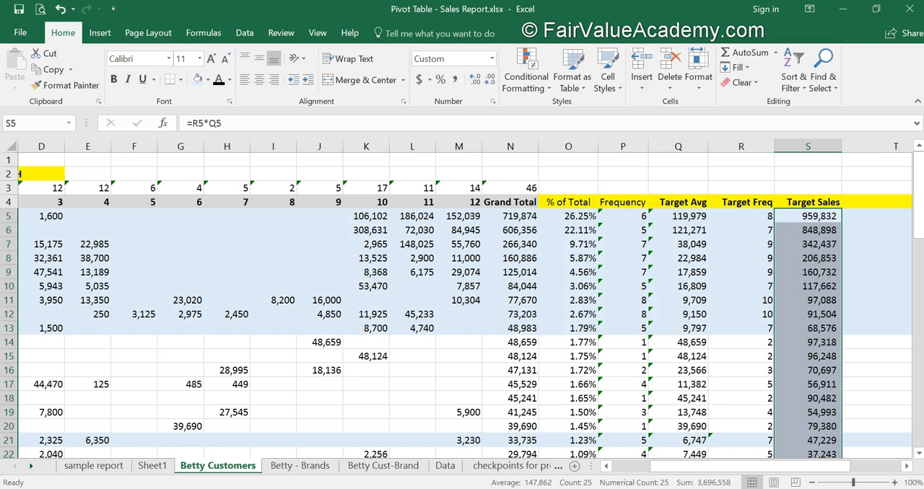
Review the customers' monthly sales, select the Target Avg values from Q5 down, and inspect the average formula in Q7
left_click(625, 468)
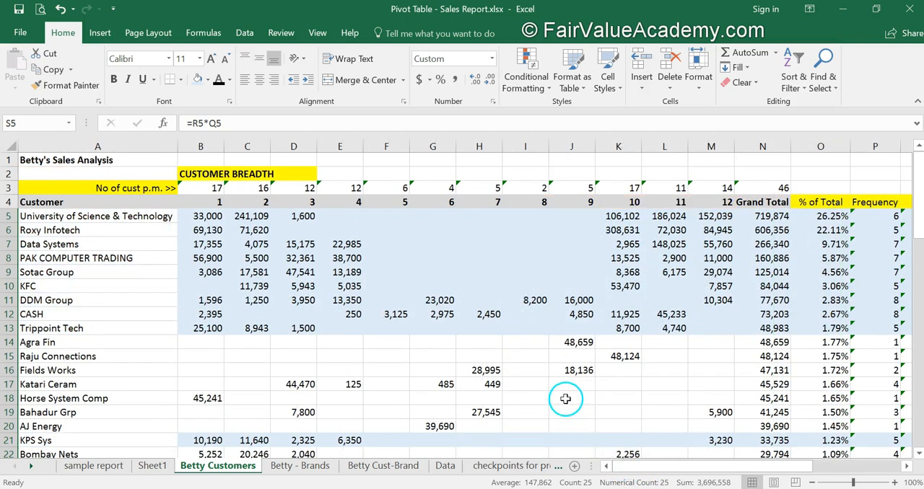
left_click_drag(794, 468, 837, 468)
mouse_move(678, 216)
left_mouse_down()
mouse_move(681, 363)
mouse_move(701, 456)
mouse_move(701, 388)
left_mouse_up()
scroll(701, 388, "up", 4)
left_click(677, 245)
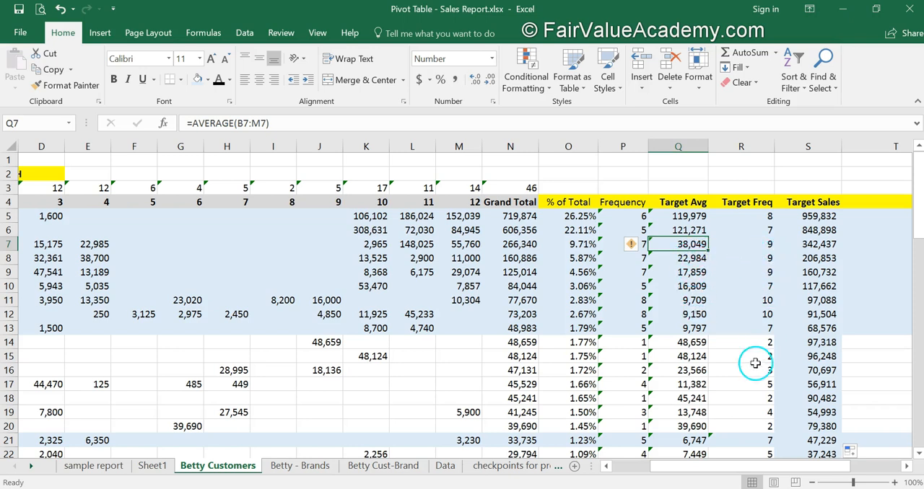
Compare the Grand Total in N51 with the Target Sales total and percentage in S51:S52, and review the customers' individual targets
scroll(621, 361, "down", 12)
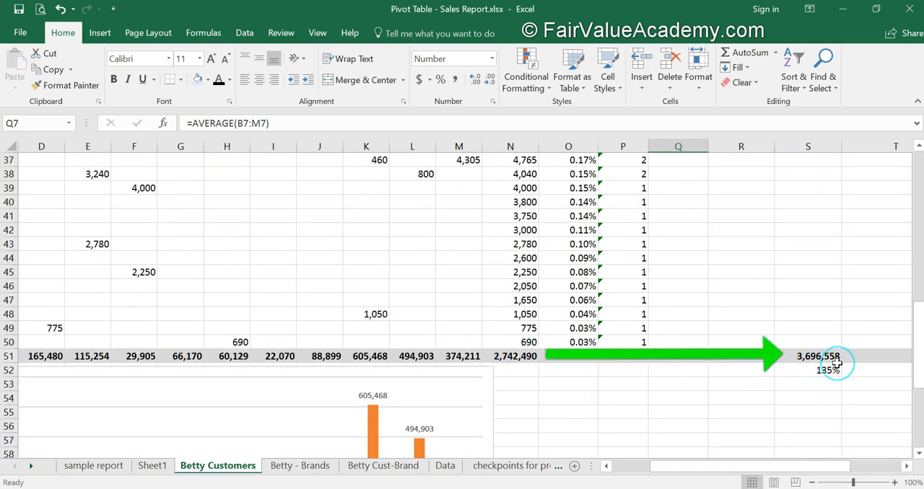
scroll(831, 363, "up", 7)
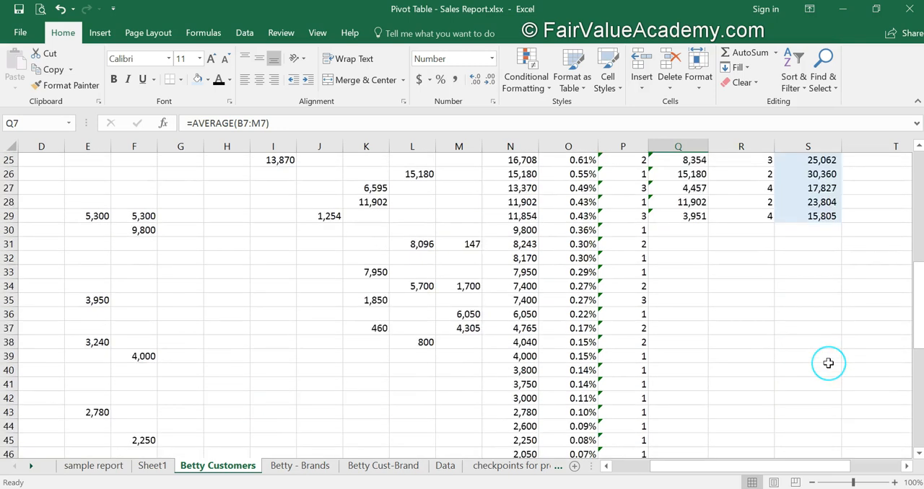
scroll(828, 363, "up", 5)
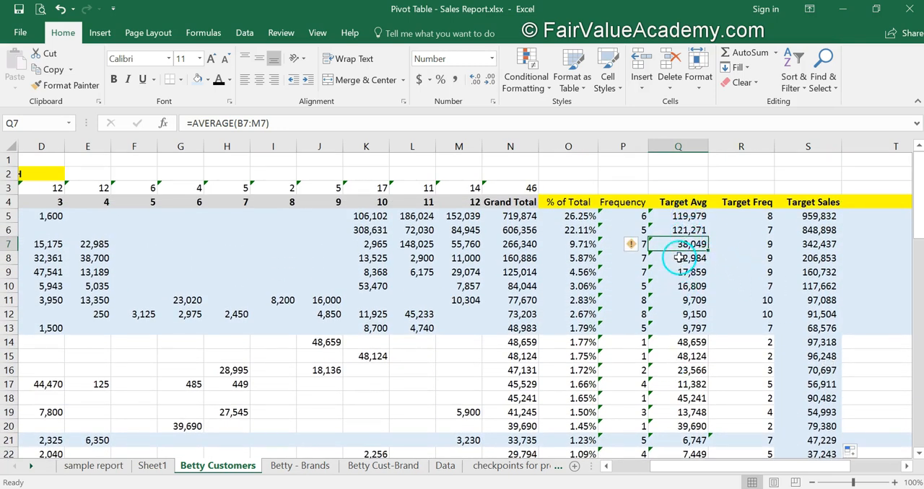
scroll(766, 321, "down", 11)
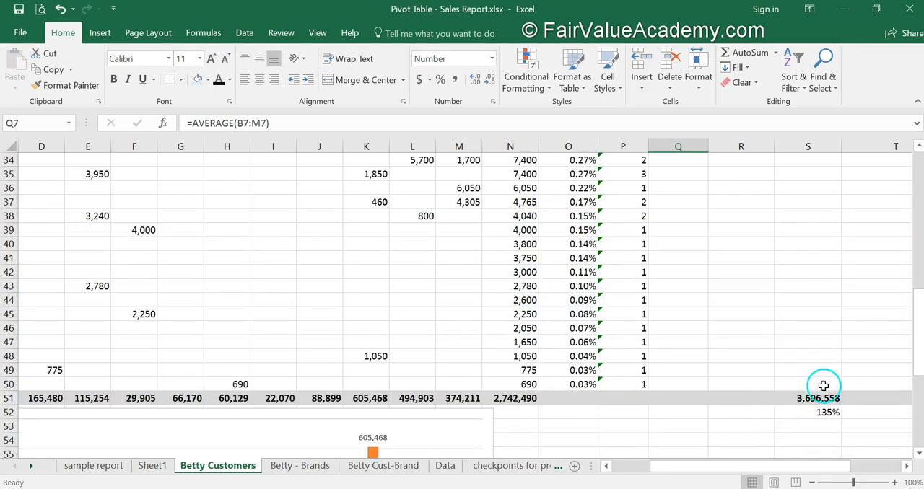
scroll(752, 408, "up", 10)
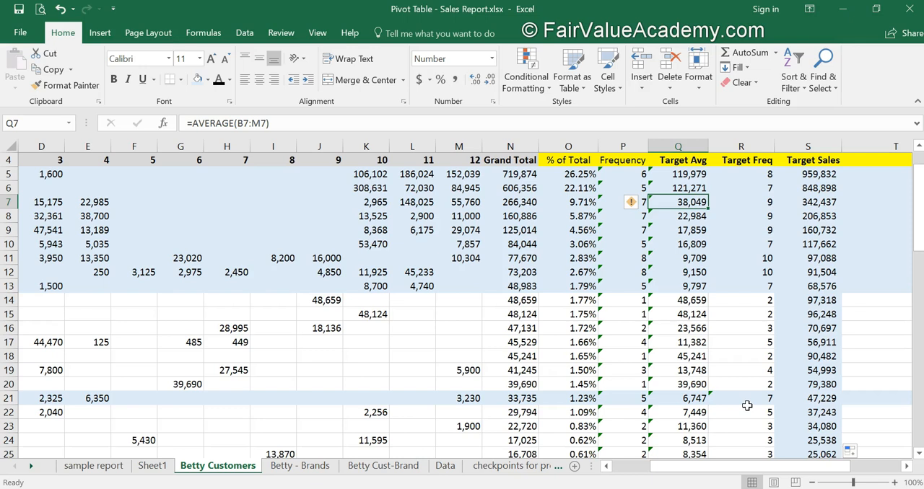
scroll(747, 406, "down", 2)
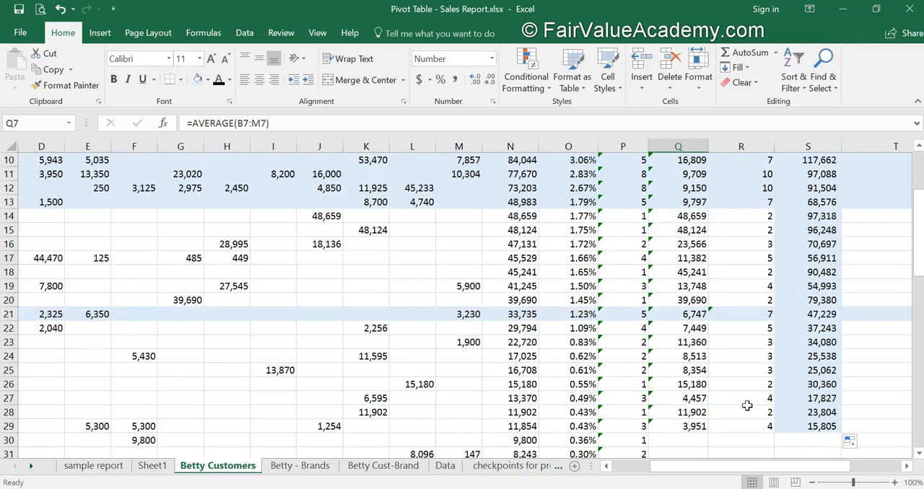